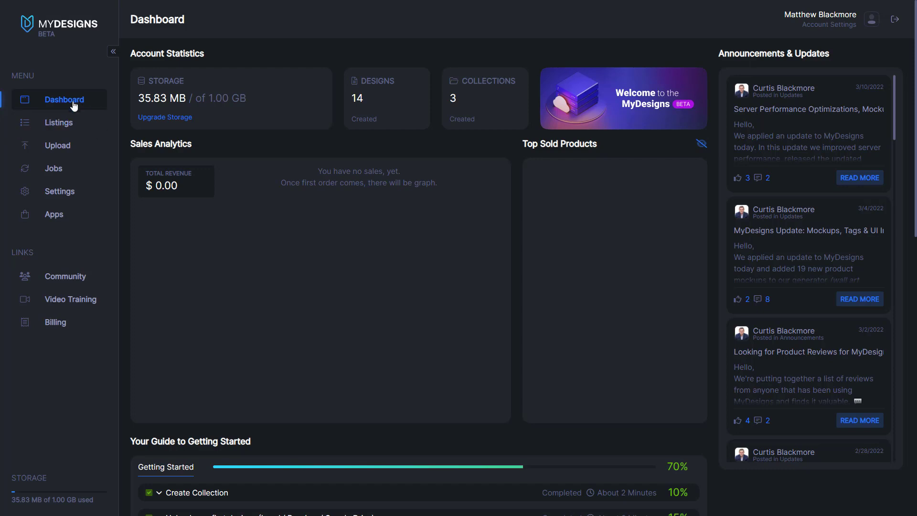
Open the listings of the Nature/Camping collection and view the collection folder tree
{"action": "left_click", "coordinate": [54, 125]}
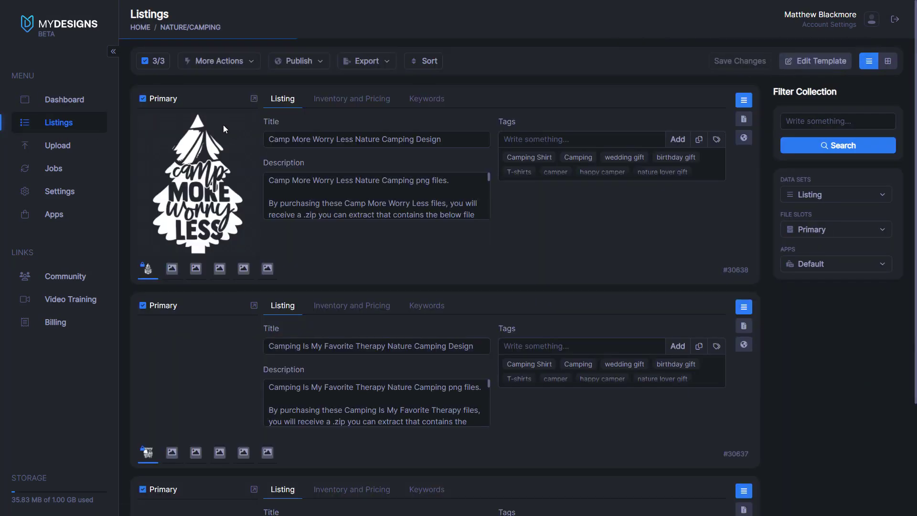
{"action": "scroll", "coordinate": [287, 366], "scroll_direction": "down", "scroll_amount": 3}
{"action": "scroll", "coordinate": [287, 366], "scroll_direction": "up", "scroll_amount": 5}
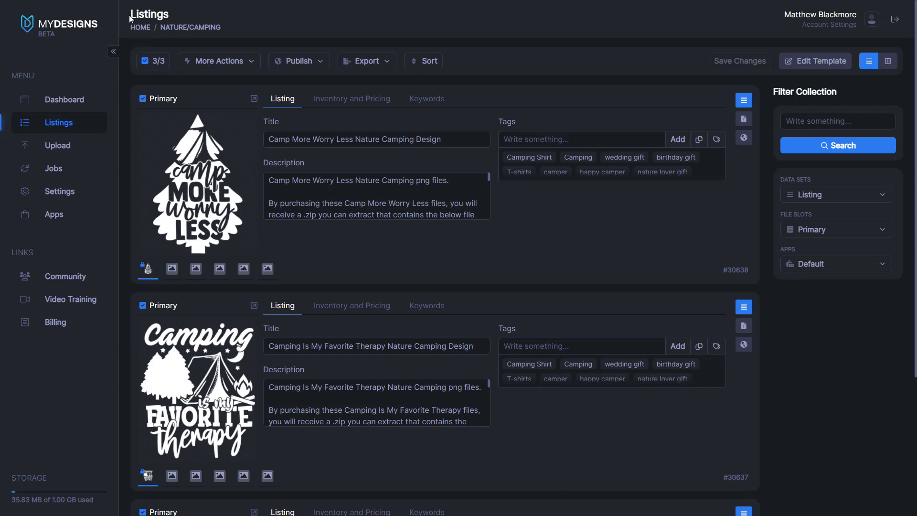
{"action": "left_click", "coordinate": [141, 30]}
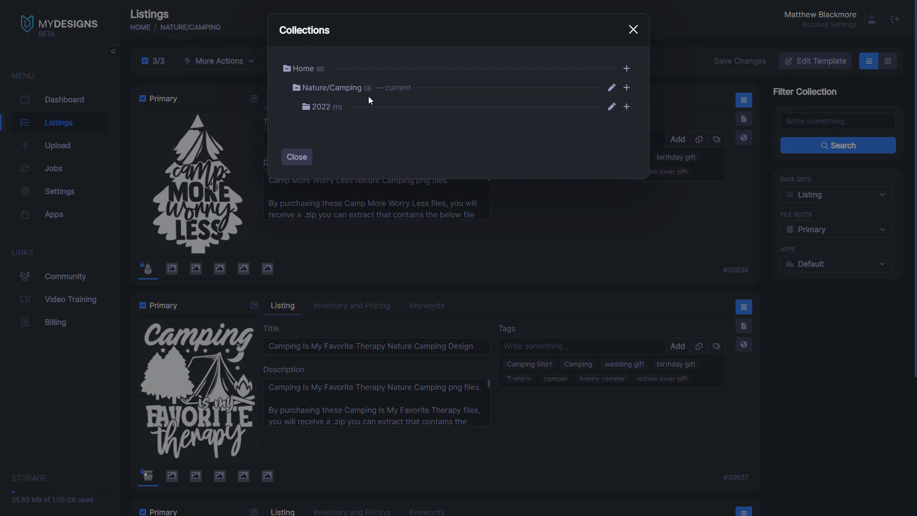
{"action": "left_click", "coordinate": [633, 30]}
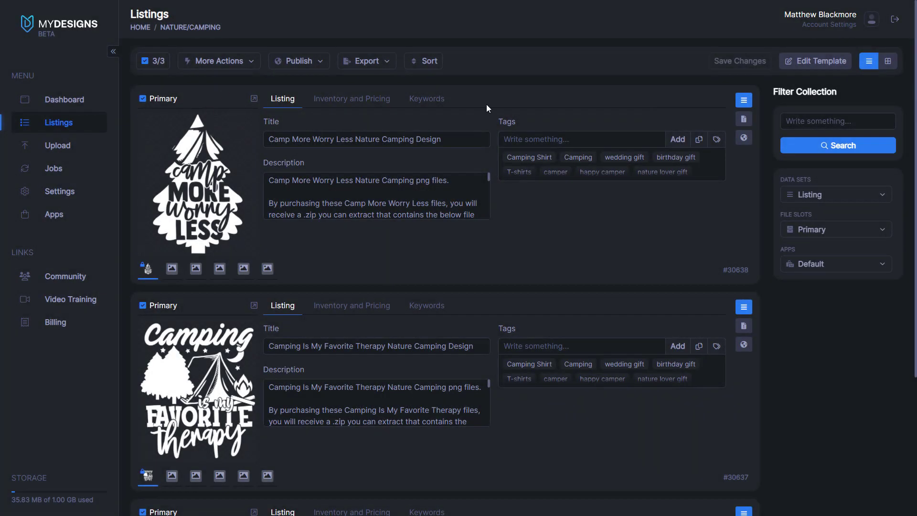
Examine the three camping design listings with their titles, descriptions, tags and file slots
{"action": "scroll", "coordinate": [275, 372], "scroll_direction": "down", "scroll_amount": 4}
{"action": "scroll", "coordinate": [275, 373], "scroll_direction": "up", "scroll_amount": 4}
{"action": "scroll", "coordinate": [388, 328], "scroll_direction": "down", "scroll_amount": 2}
{"action": "scroll", "coordinate": [394, 280], "scroll_direction": "up", "scroll_amount": 2}
{"action": "scroll", "coordinate": [526, 375], "scroll_direction": "down", "scroll_amount": 2}
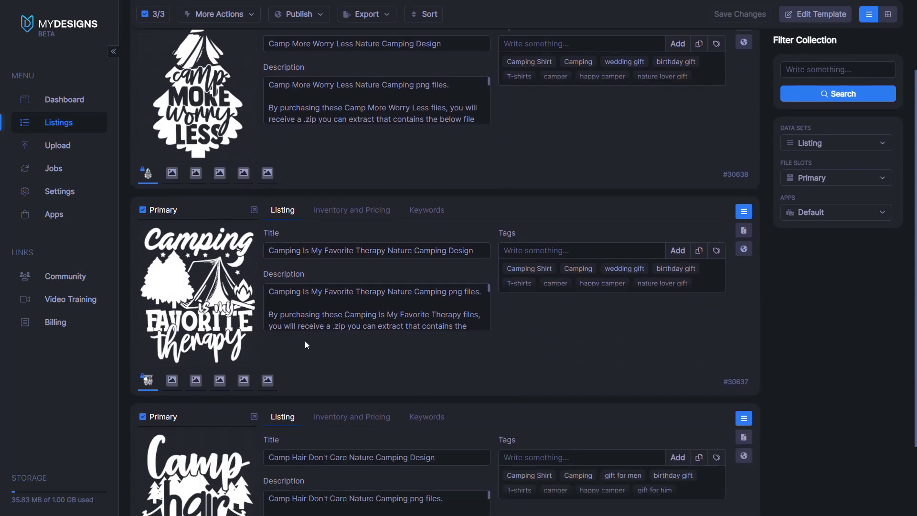
{"action": "scroll", "coordinate": [305, 340], "scroll_direction": "up", "scroll_amount": 2}
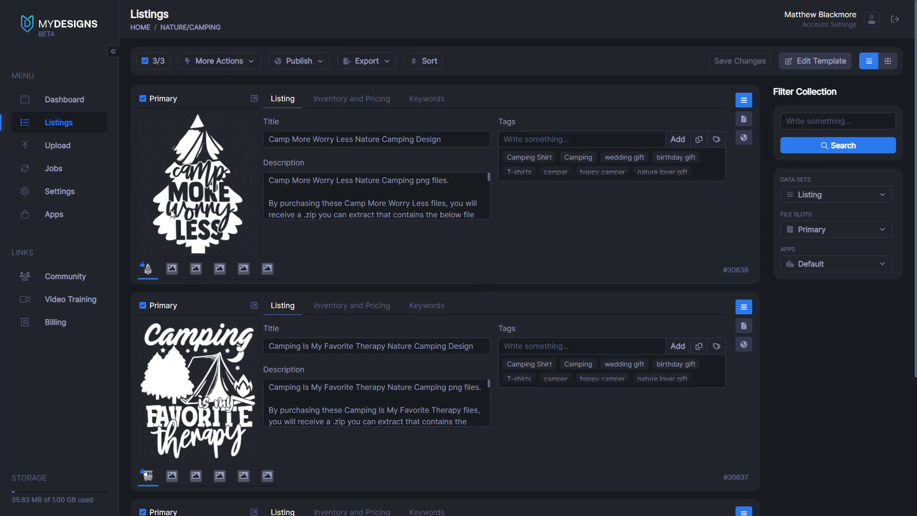
{"action": "scroll", "coordinate": [166, 274], "scroll_direction": "down", "scroll_amount": 4}
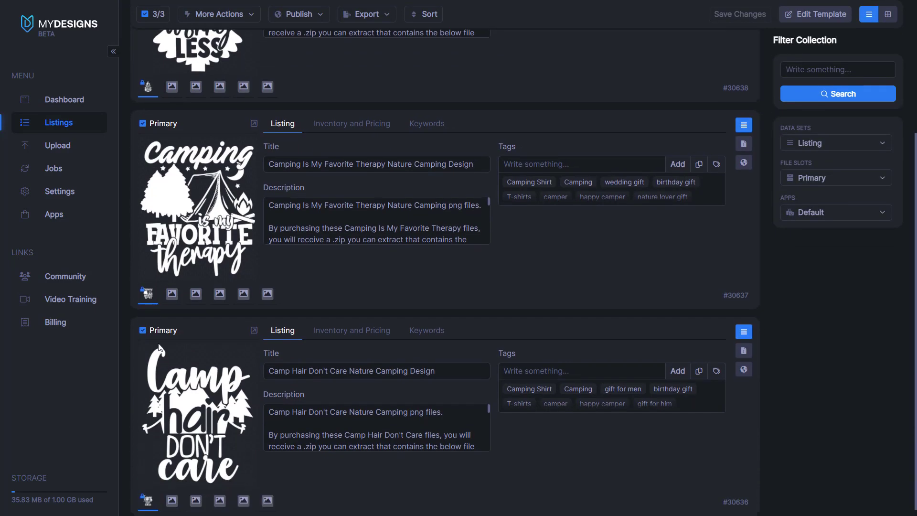
{"action": "scroll", "coordinate": [190, 392], "scroll_direction": "up", "scroll_amount": 4}
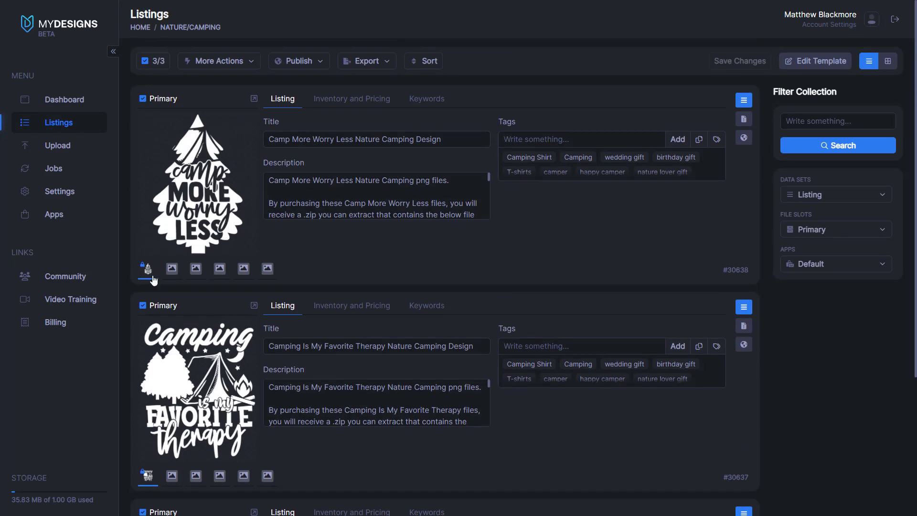
{"action": "scroll", "coordinate": [190, 392], "scroll_direction": "down", "scroll_amount": 2}
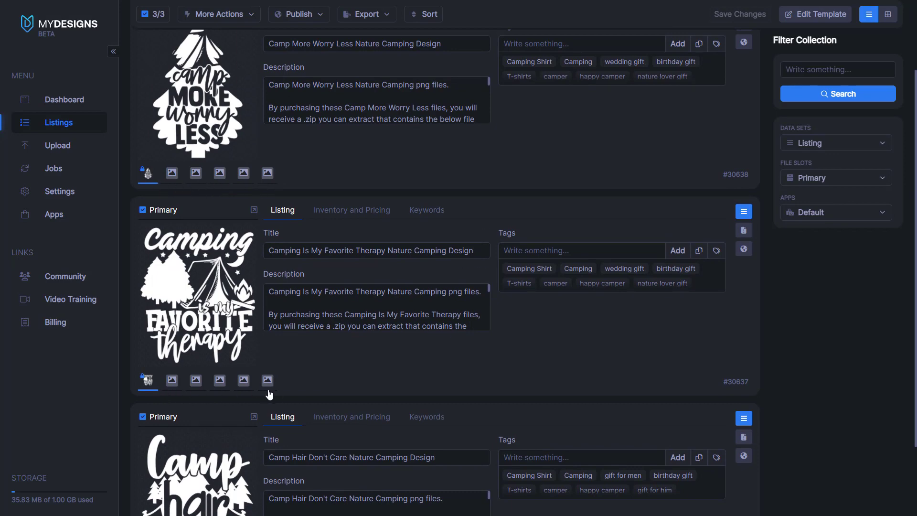
{"action": "scroll", "coordinate": [256, 204], "scroll_direction": "up", "scroll_amount": 3}
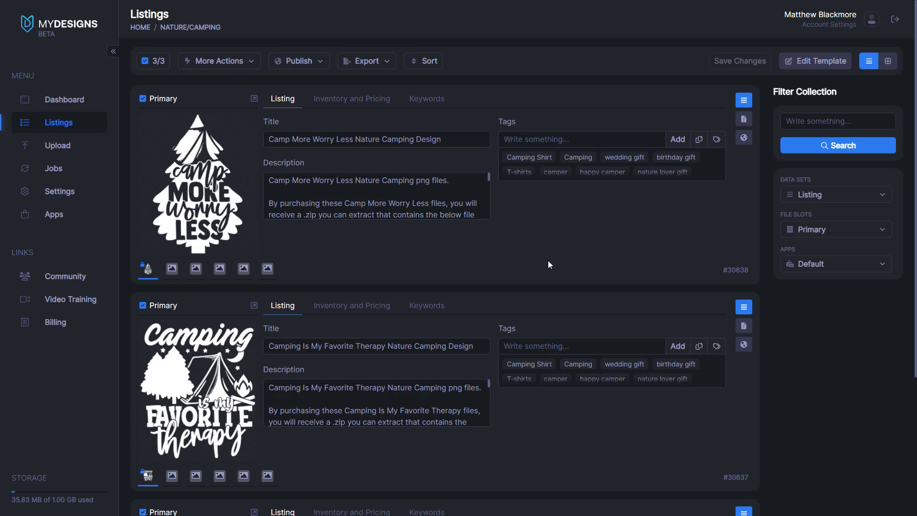
Upload the 1. Camping Zip archive to the ZIP File slot of the Camp More Worry Less listing, and return to its Primary slot
{"action": "left_click", "coordinate": [200, 507]}
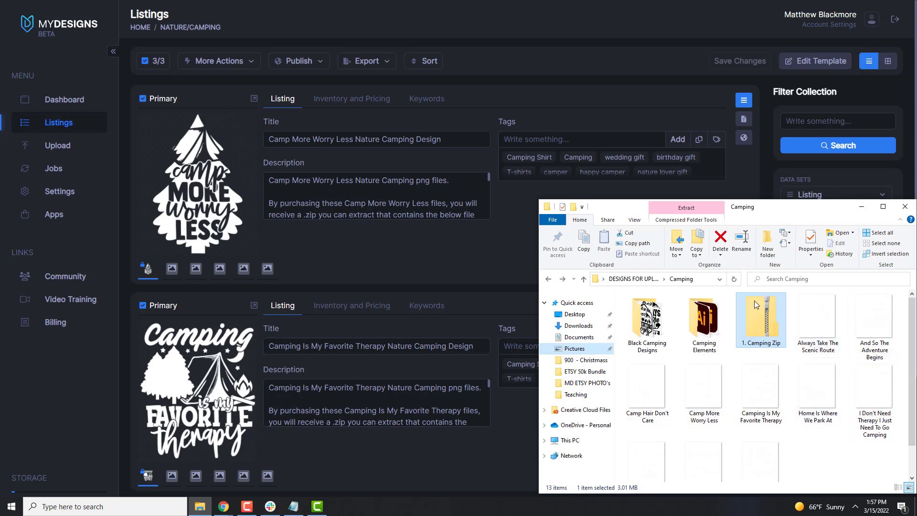
{"action": "left_click_drag", "start_coordinate": [757, 326], "coordinate": [580, 288]}
{"action": "left_click", "coordinate": [220, 268]}
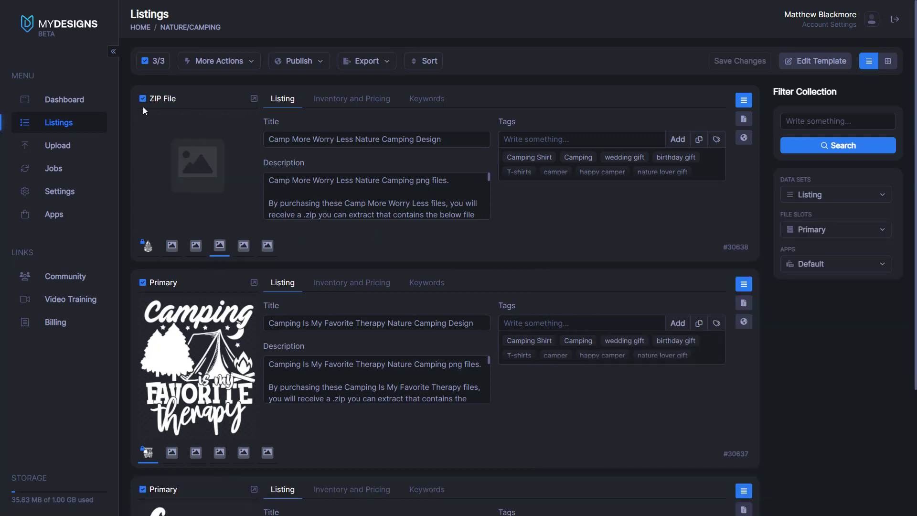
{"action": "left_click", "coordinate": [199, 506]}
{"action": "left_click_drag", "start_coordinate": [761, 320], "coordinate": [194, 183]}
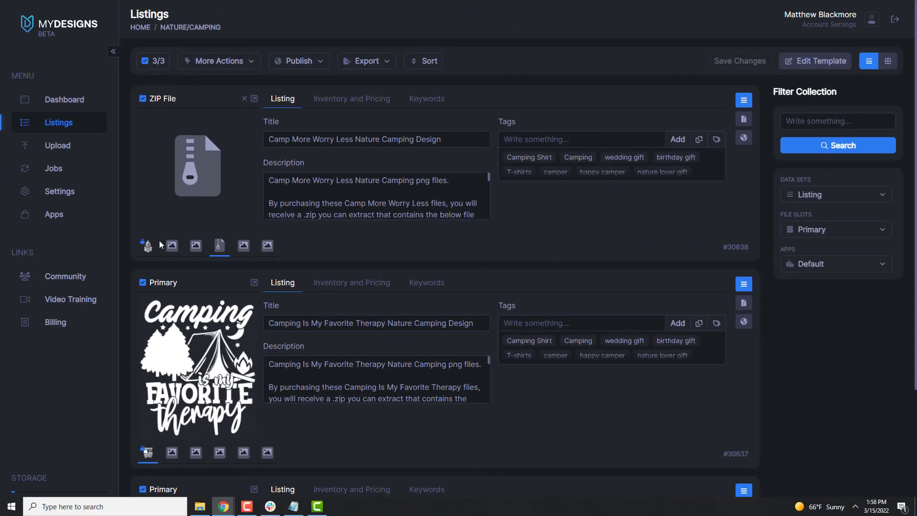
{"action": "left_click", "coordinate": [148, 245]}
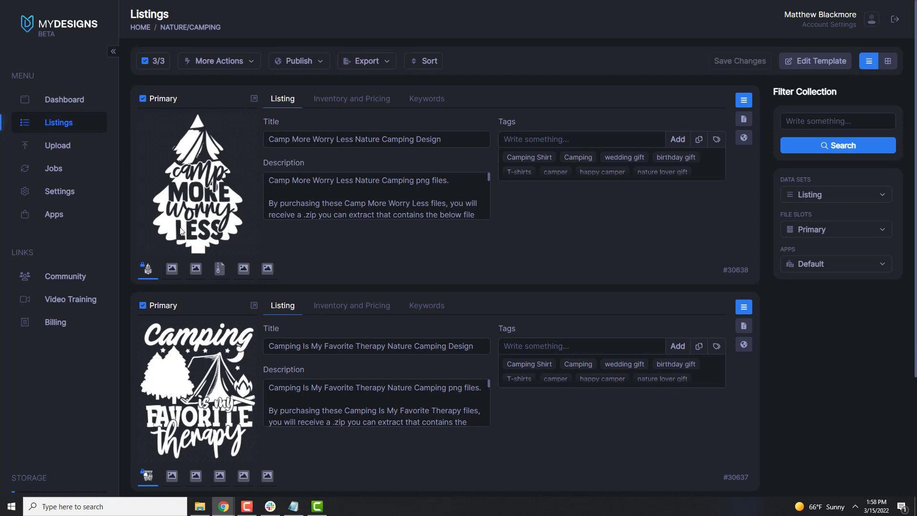
{"action": "scroll", "coordinate": [291, 314], "scroll_direction": "down", "scroll_amount": 4}
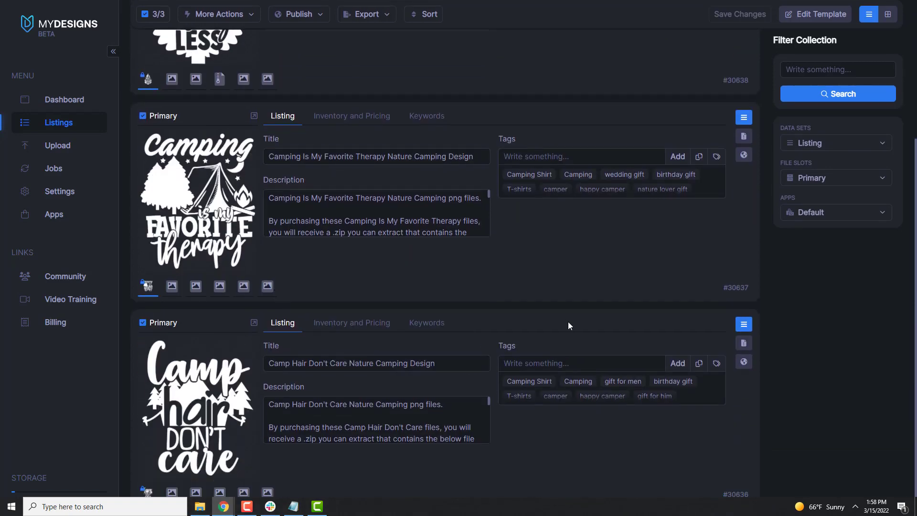
{"action": "scroll", "coordinate": [557, 322], "scroll_direction": "up", "scroll_amount": 4}
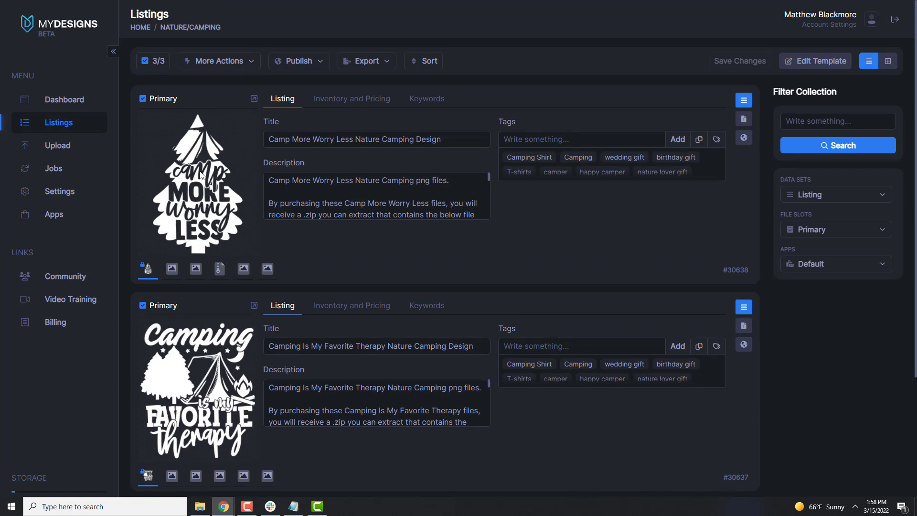
{"action": "scroll", "coordinate": [202, 171], "scroll_direction": "down", "scroll_amount": 4}
{"action": "scroll", "coordinate": [242, 260], "scroll_direction": "up", "scroll_amount": 2}
{"action": "scroll", "coordinate": [242, 259], "scroll_direction": "up", "scroll_amount": 2}
{"action": "scroll", "coordinate": [368, 214], "scroll_direction": "down", "scroll_amount": 4}
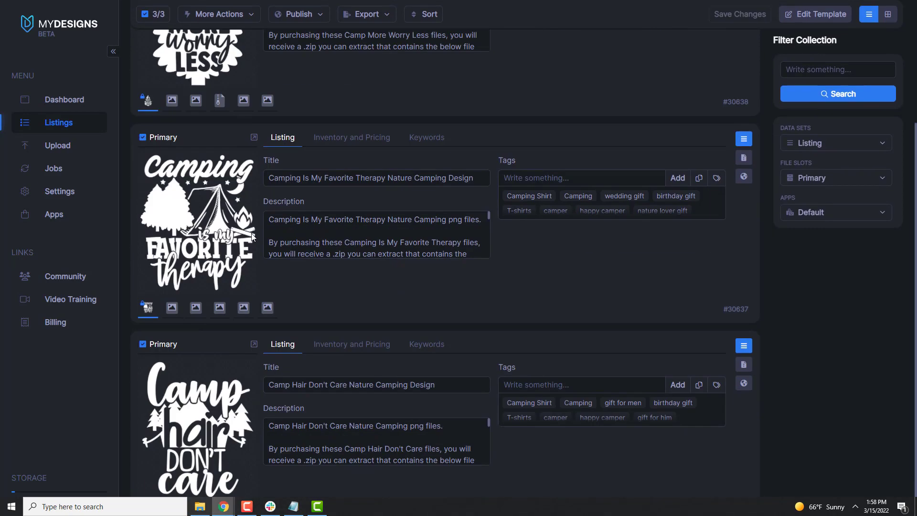
{"action": "scroll", "coordinate": [246, 351], "scroll_direction": "up", "scroll_amount": 4}
{"action": "left_click", "coordinate": [227, 62]}
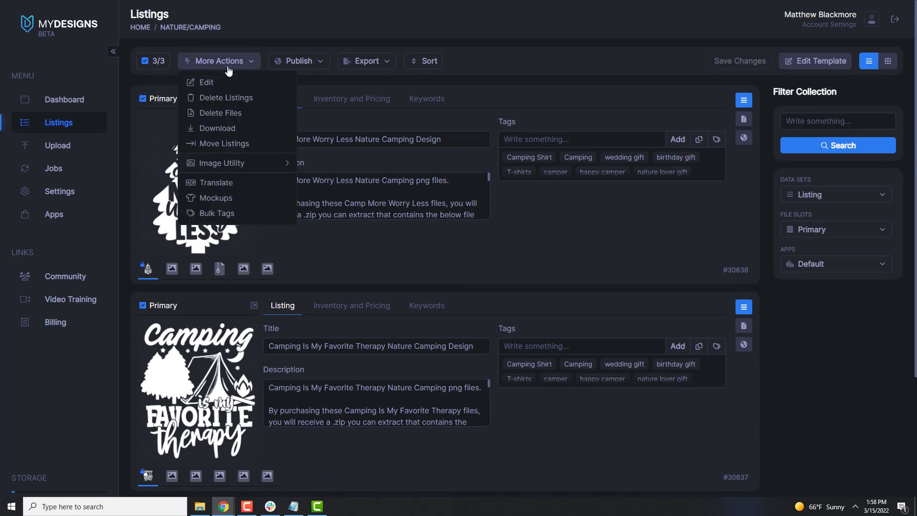
{"action": "left_click", "coordinate": [198, 64]}
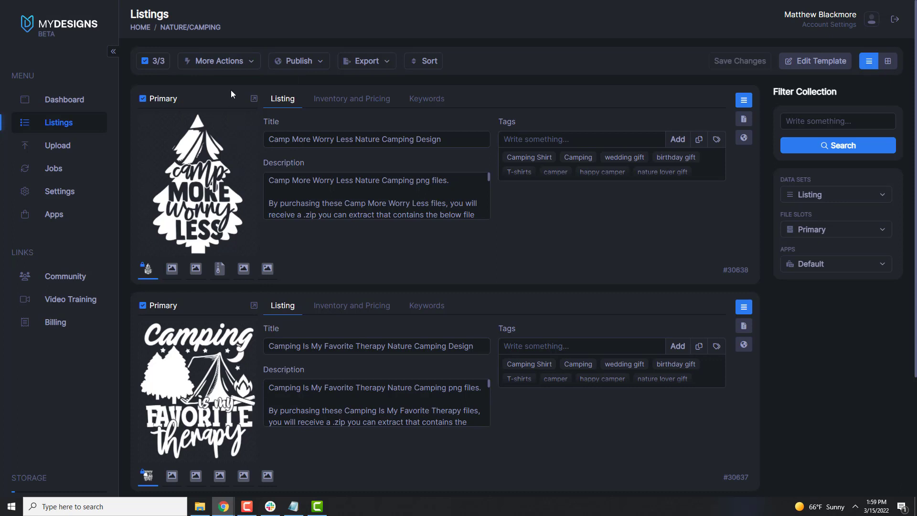
{"action": "left_click", "coordinate": [225, 61]}
{"action": "left_click", "coordinate": [271, 164]}
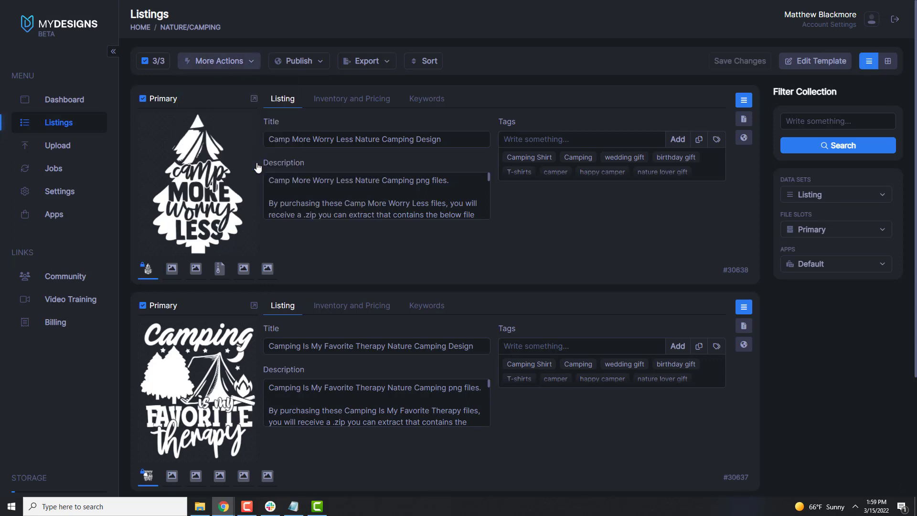
{"action": "left_click", "coordinate": [222, 66]}
{"action": "mouse_move", "coordinate": [267, 163]}
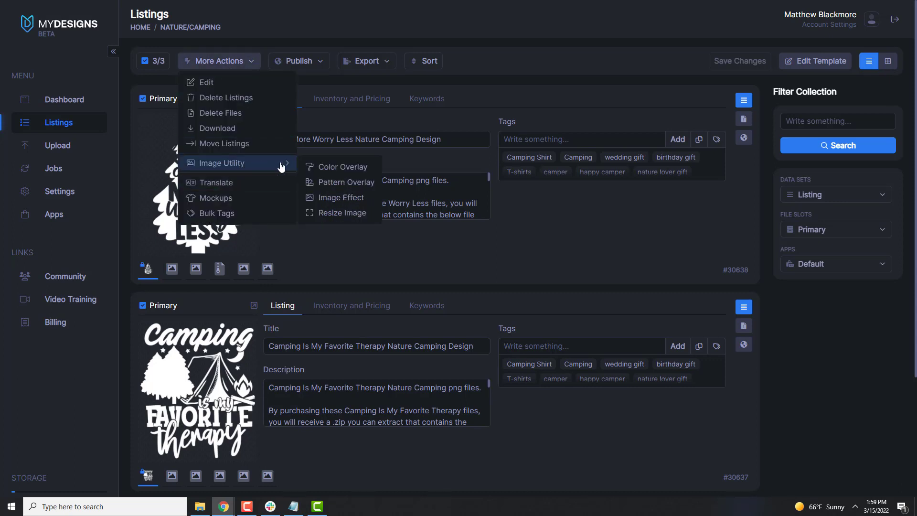
{"action": "left_click", "coordinate": [327, 167]}
{"action": "left_click", "coordinate": [634, 30]}
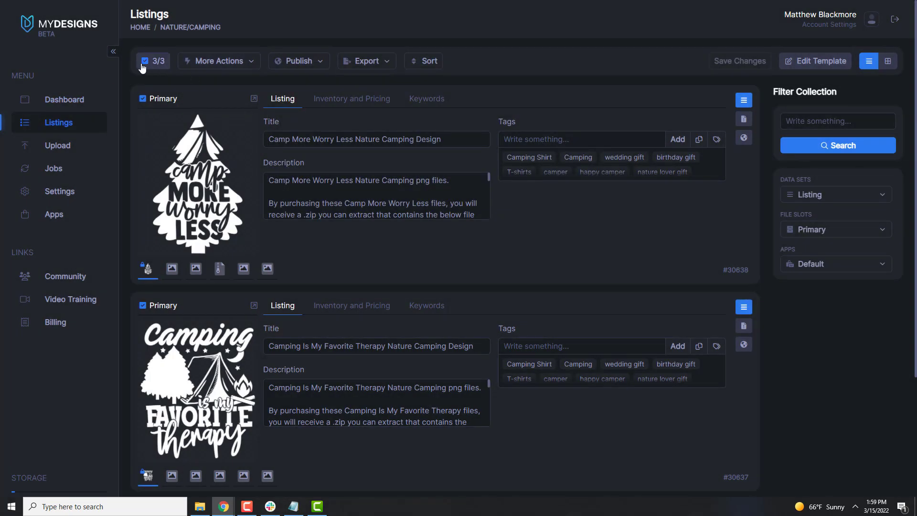
Clear the selection of all listings and select all three again
{"action": "scroll", "coordinate": [180, 349], "scroll_direction": "down", "scroll_amount": 4}
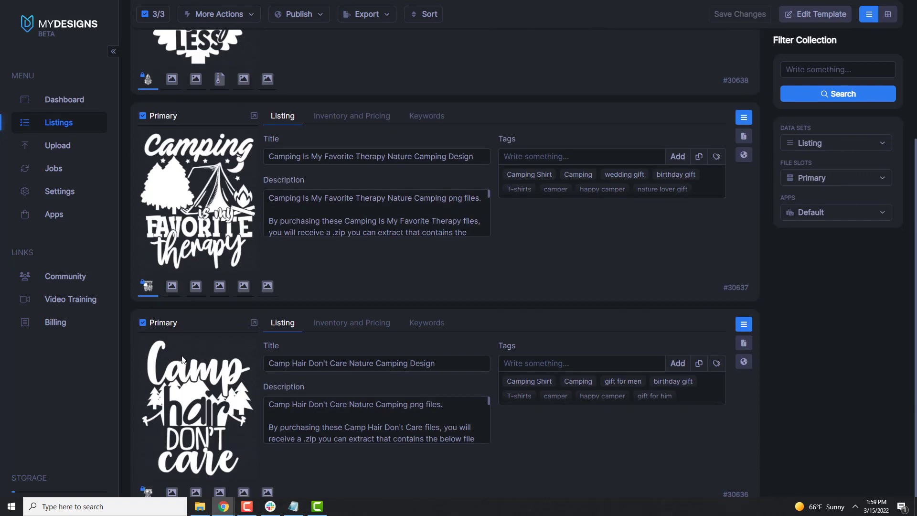
{"action": "scroll", "coordinate": [184, 326], "scroll_direction": "up", "scroll_amount": 4}
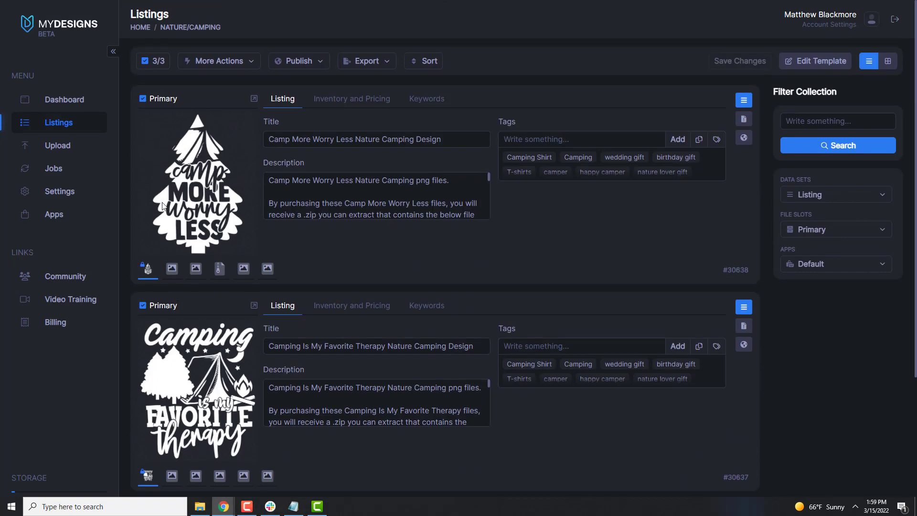
{"action": "left_click", "coordinate": [153, 63]}
{"action": "left_click", "coordinate": [197, 125]}
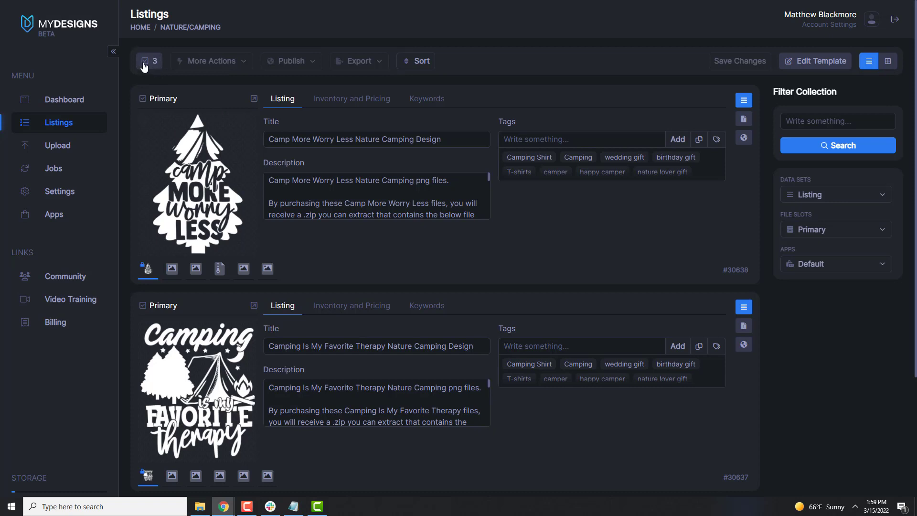
{"action": "left_click", "coordinate": [150, 64]}
{"action": "left_click", "coordinate": [151, 97]}
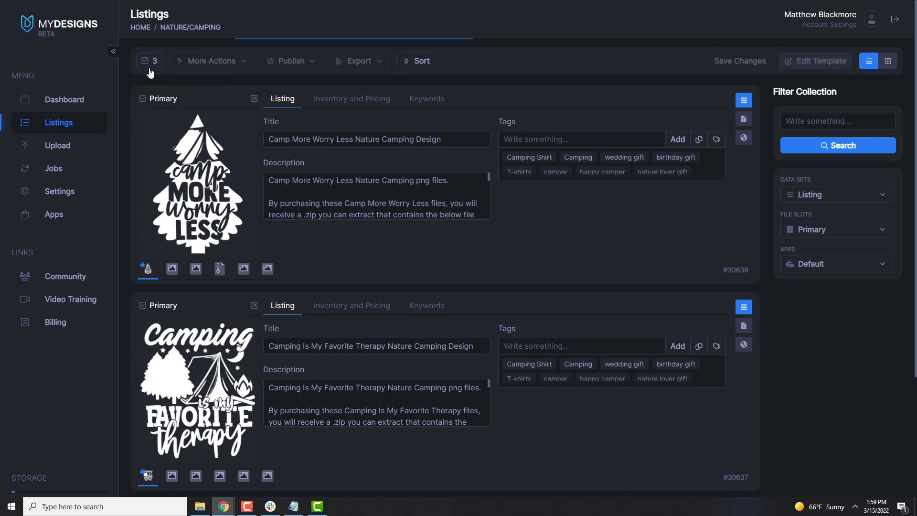
Start a Color Overlay on the selected listings with Primary as the source file slot and Color Overlay as the output slot
{"action": "left_click", "coordinate": [236, 63]}
{"action": "mouse_move", "coordinate": [249, 165]}
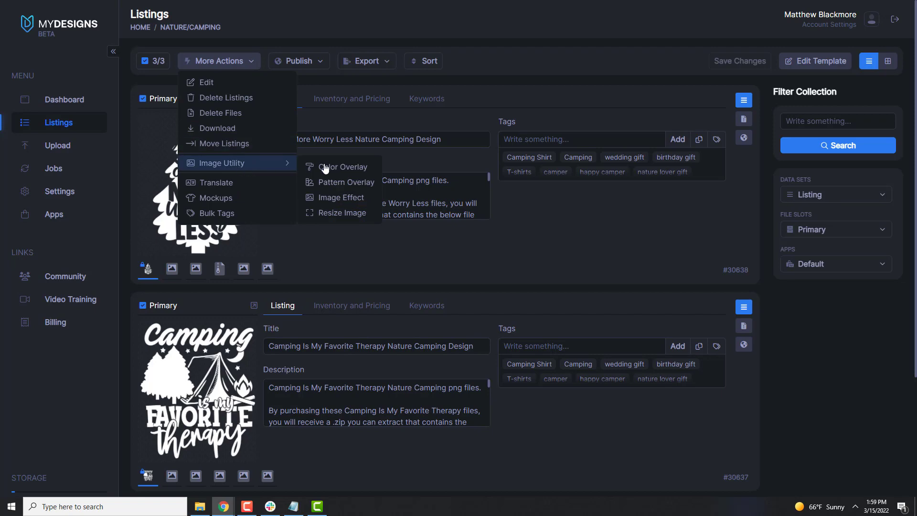
{"action": "left_click", "coordinate": [348, 167]}
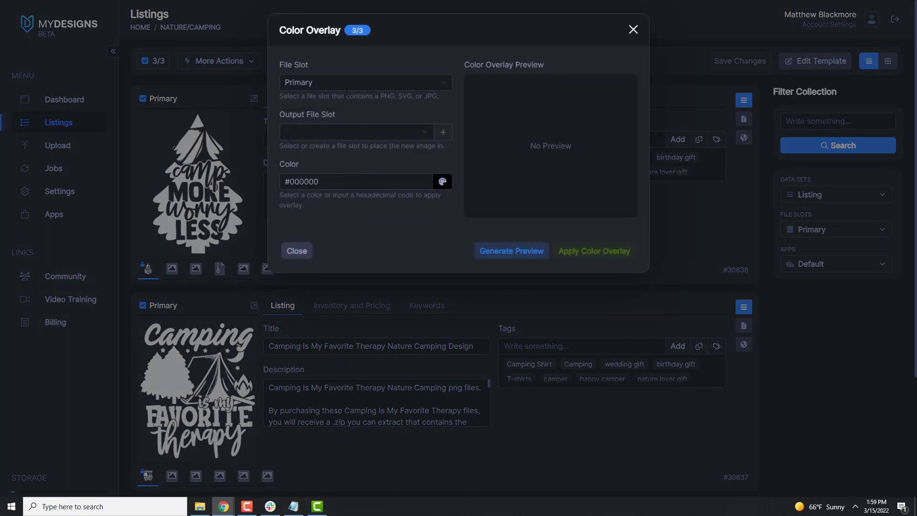
{"action": "left_click", "coordinate": [314, 83]}
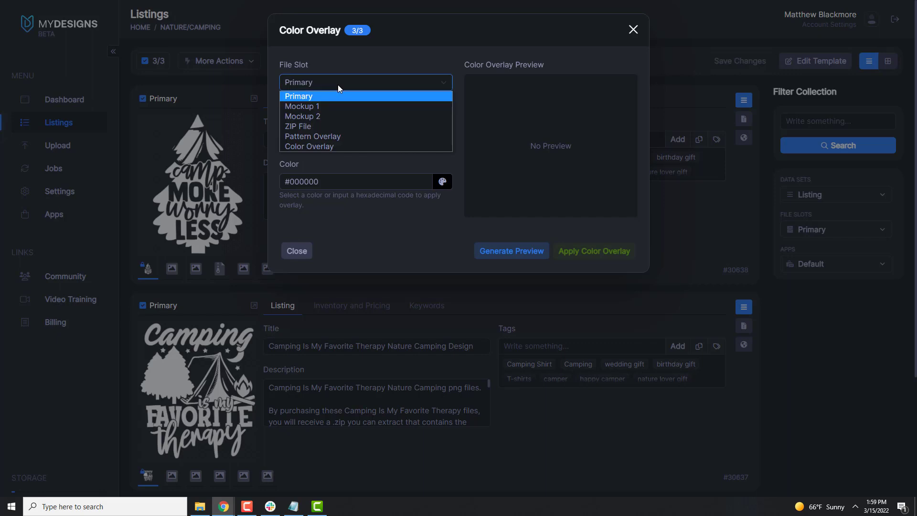
{"action": "left_click", "coordinate": [311, 98]}
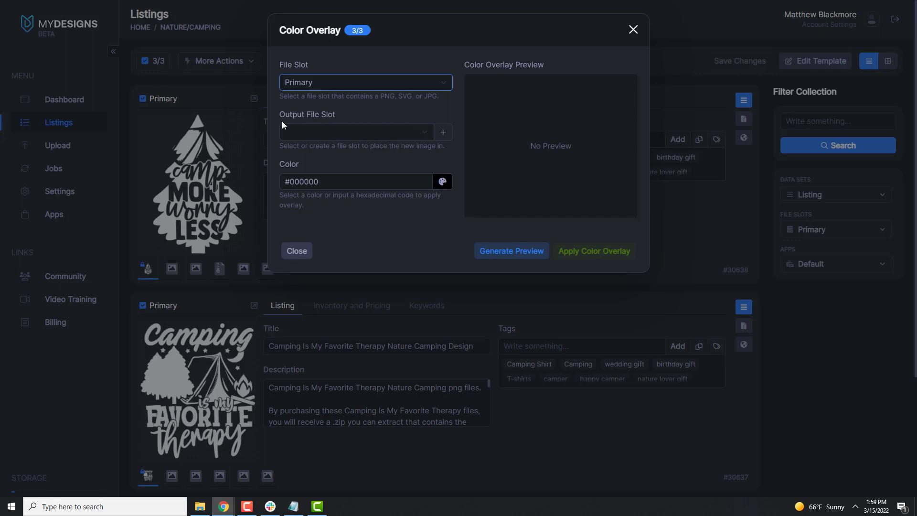
{"action": "left_click", "coordinate": [408, 136]}
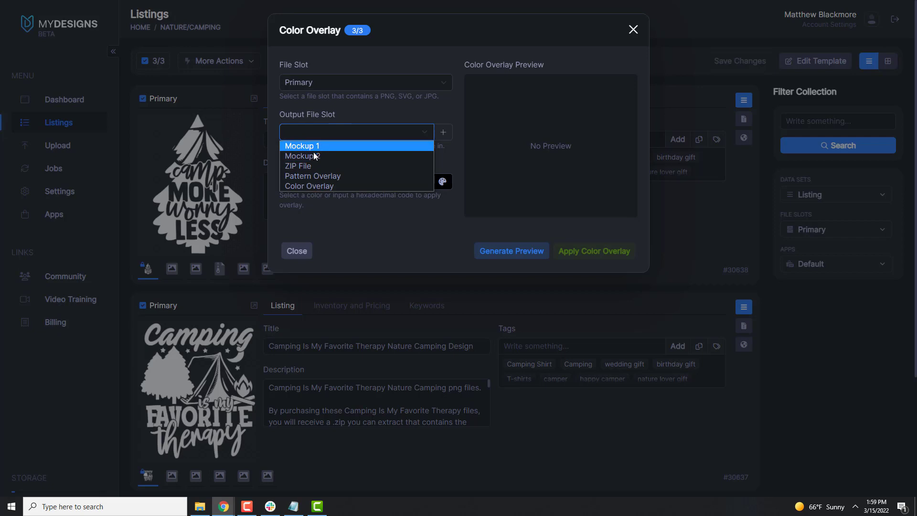
{"action": "left_click", "coordinate": [321, 188]}
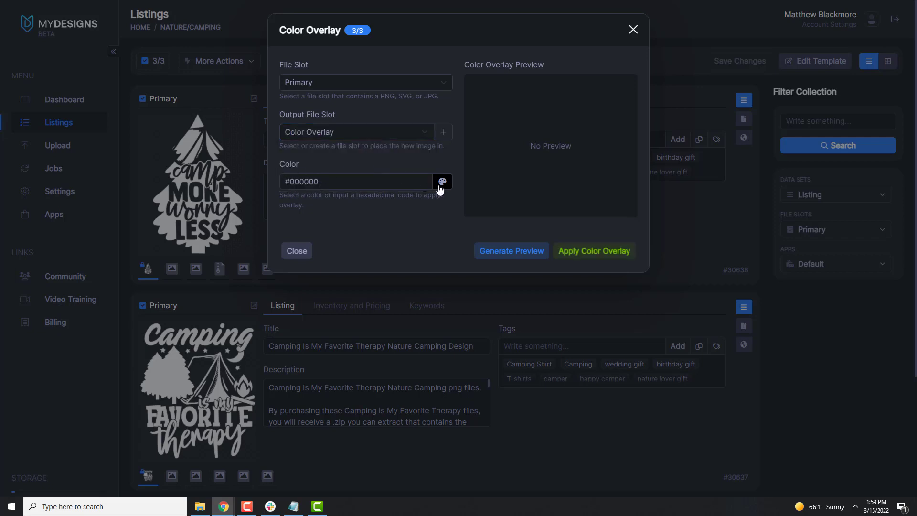
Set the overlay color to red #ed1d1d and generate a preview of the recolored design
{"action": "left_click", "coordinate": [443, 182]}
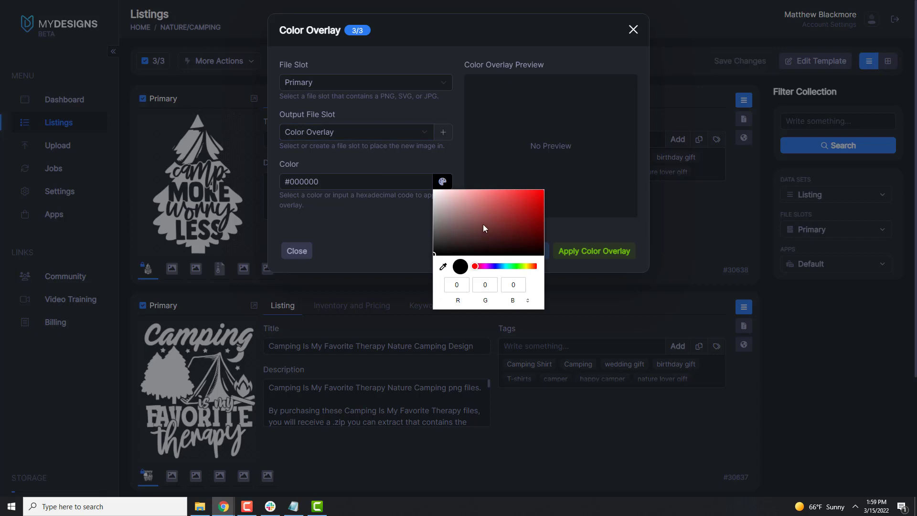
{"action": "mouse_move", "coordinate": [468, 237]}
{"action": "left_mouse_down"}
{"action": "mouse_move", "coordinate": [497, 202]}
{"action": "mouse_move", "coordinate": [529, 194]}
{"action": "left_mouse_up"}
{"action": "left_click", "coordinate": [398, 209]}
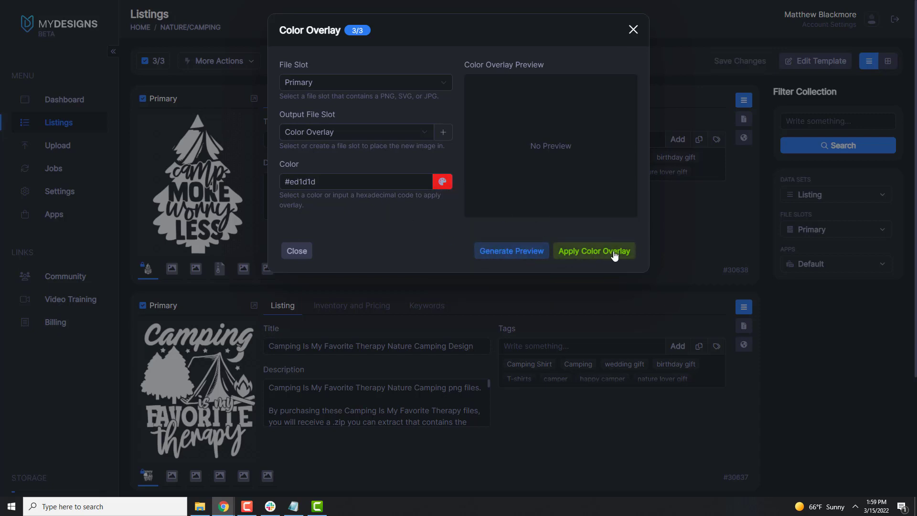
{"action": "left_click", "coordinate": [514, 255]}
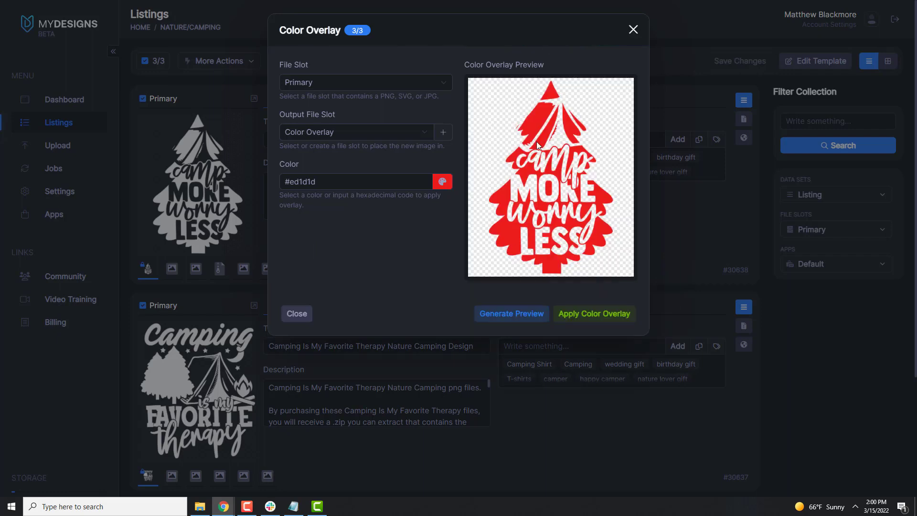
Set the overlay color to dark brown #342d2d and generate a new preview of the recolored design
{"action": "left_click", "coordinate": [446, 185]}
{"action": "left_click_drag", "start_coordinate": [466, 231], "coordinate": [450, 245]}
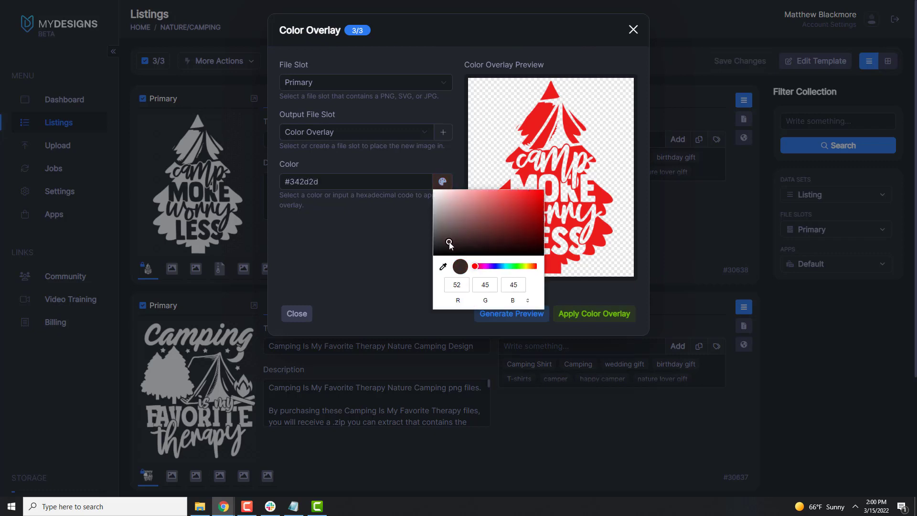
{"action": "left_click", "coordinate": [376, 239]}
{"action": "left_click", "coordinate": [500, 313]}
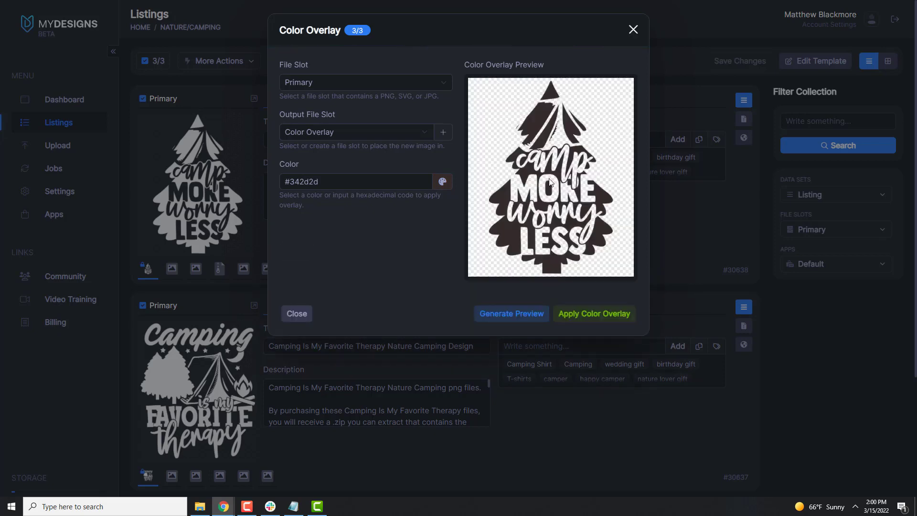
Apply the color overlay to the three selected listings, and show the Color Overlay slot of the Camp More Worry Less listing
{"action": "left_click", "coordinate": [599, 319]}
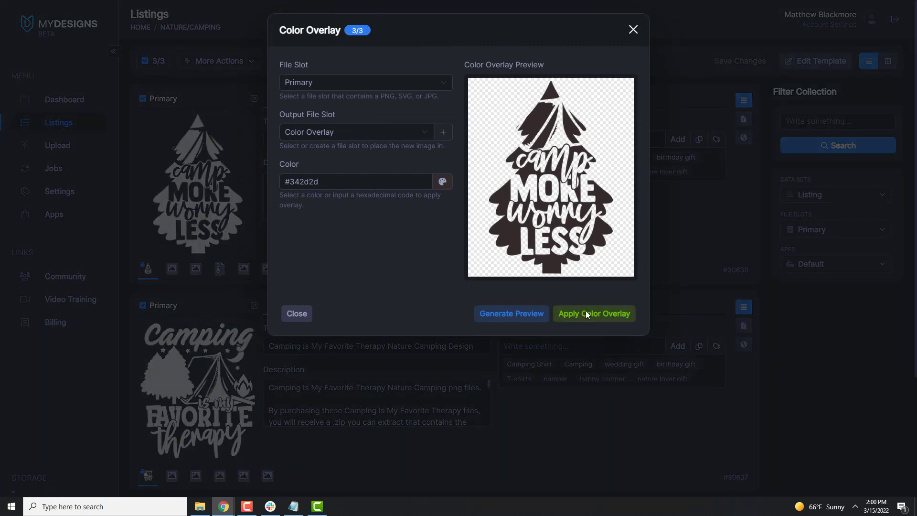
{"action": "left_click", "coordinate": [544, 116]}
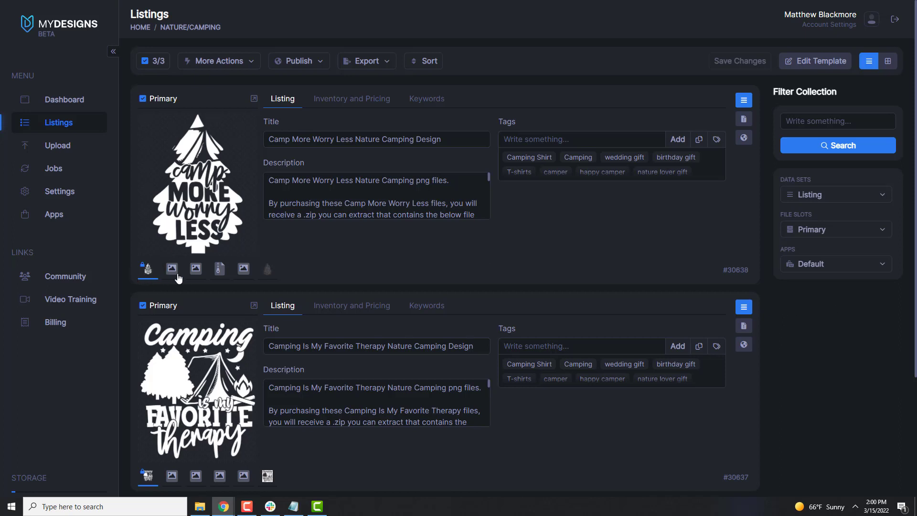
{"action": "left_click", "coordinate": [268, 272]}
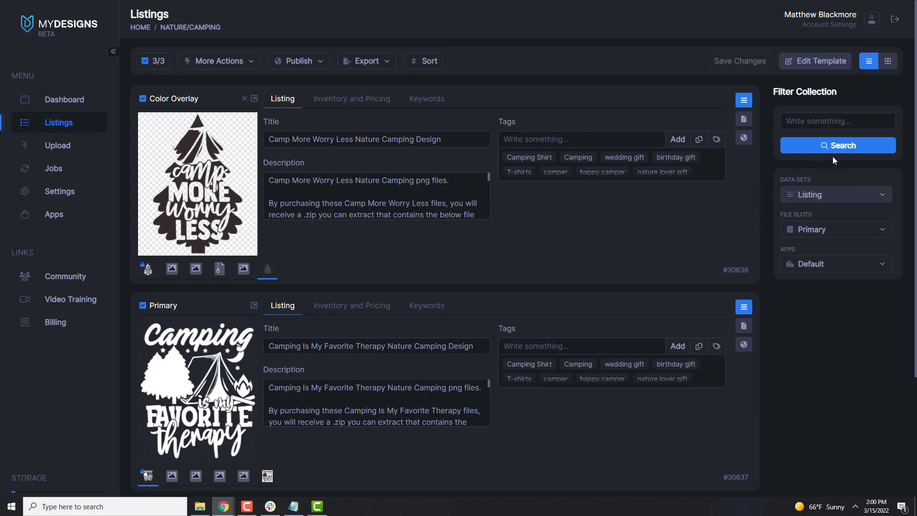
Examine the Color Overlay images of all three listings in grid view, and return their file slots to Primary
{"action": "left_click", "coordinate": [889, 65]}
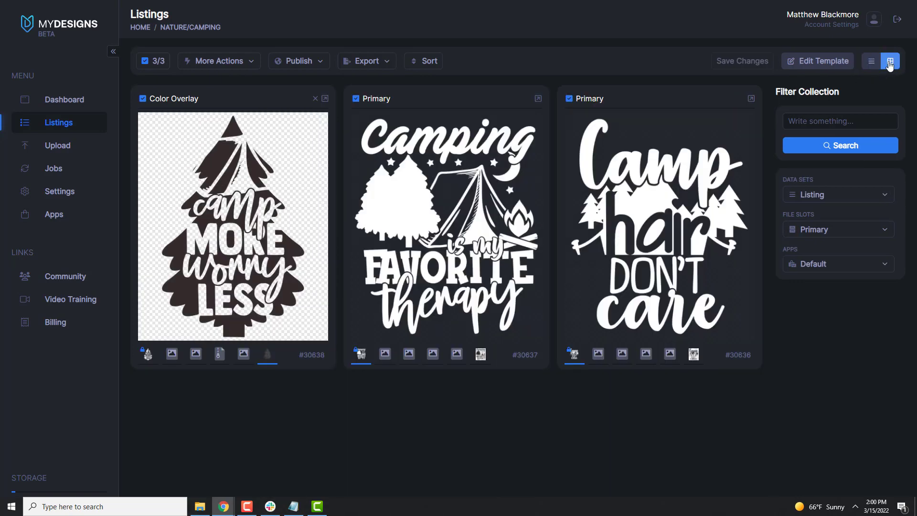
{"action": "left_click", "coordinate": [825, 229]}
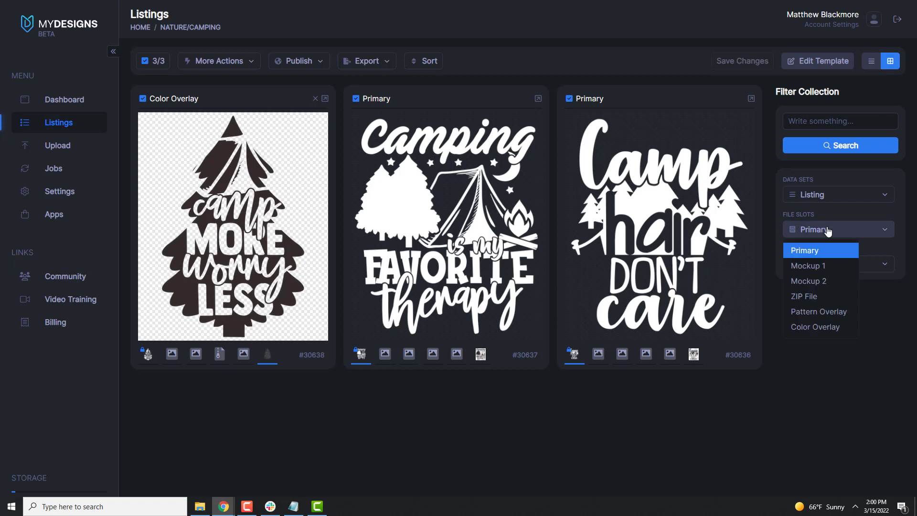
{"action": "left_click", "coordinate": [815, 328]}
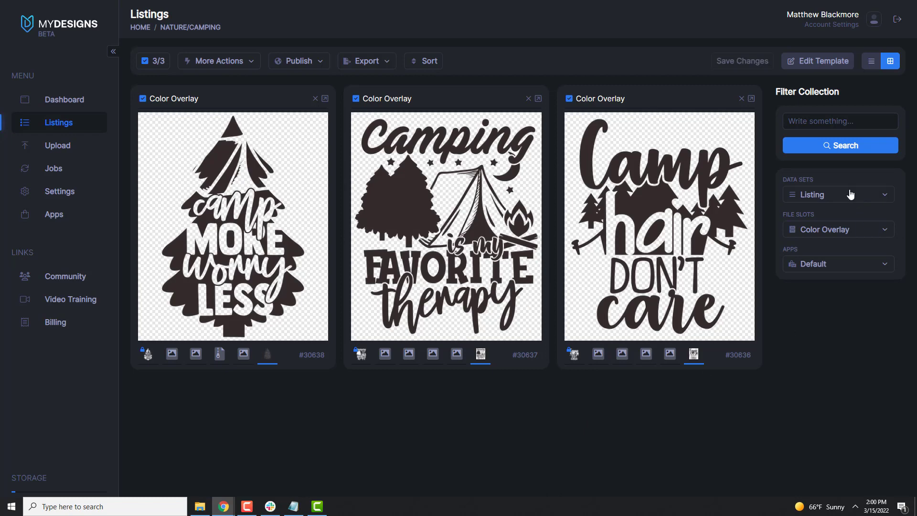
{"action": "left_click", "coordinate": [839, 230]}
{"action": "left_click", "coordinate": [804, 245]}
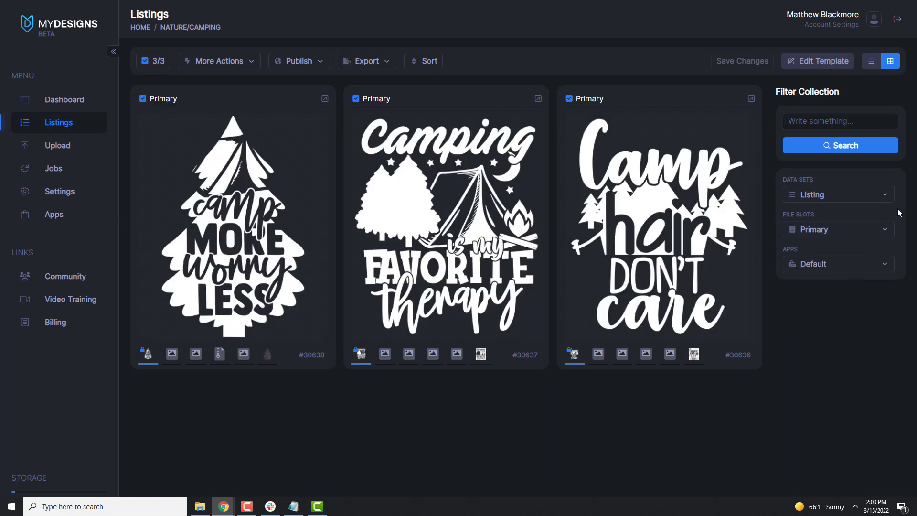
{"action": "left_click", "coordinate": [855, 195]}
{"action": "left_click", "coordinate": [872, 194]}
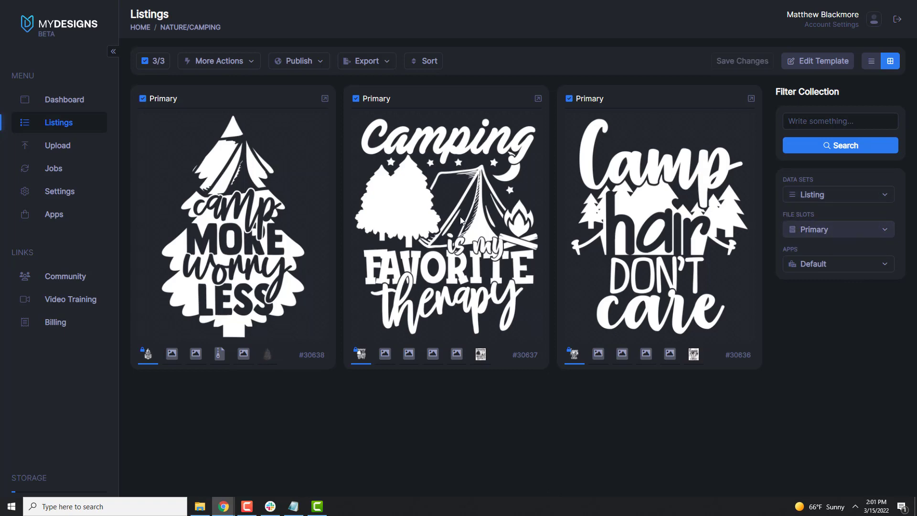
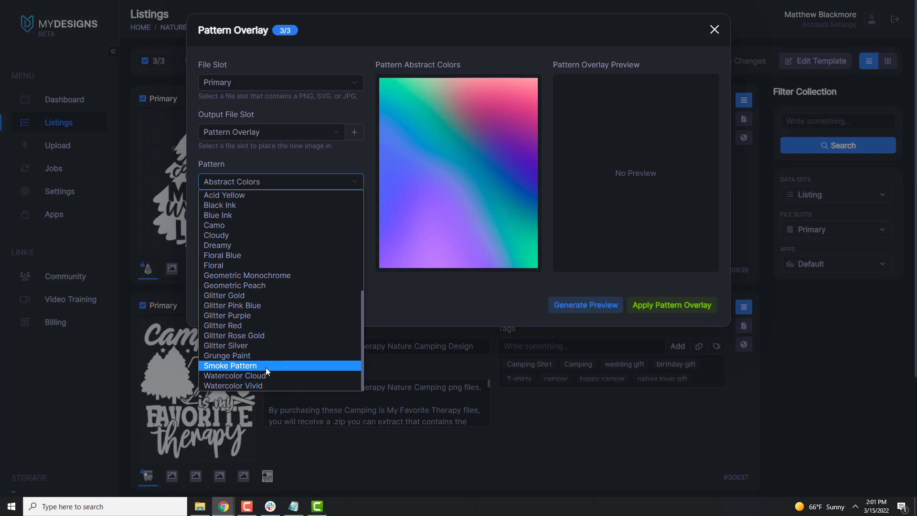
Set the overlay pattern to Glitter Rose Gold and generate a preview of the patterned design
{"action": "left_click", "coordinate": [260, 336]}
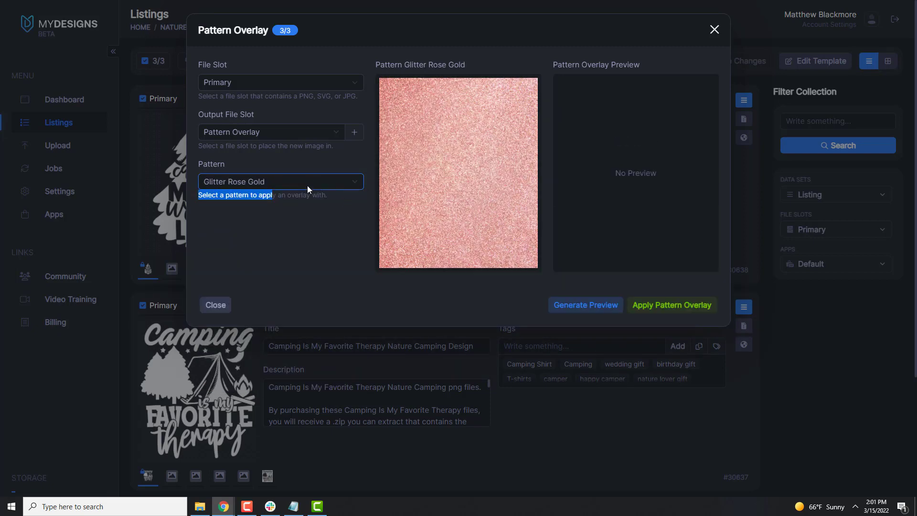
{"action": "left_click", "coordinate": [308, 186]}
{"action": "left_click", "coordinate": [303, 181]}
{"action": "left_click", "coordinate": [255, 194]}
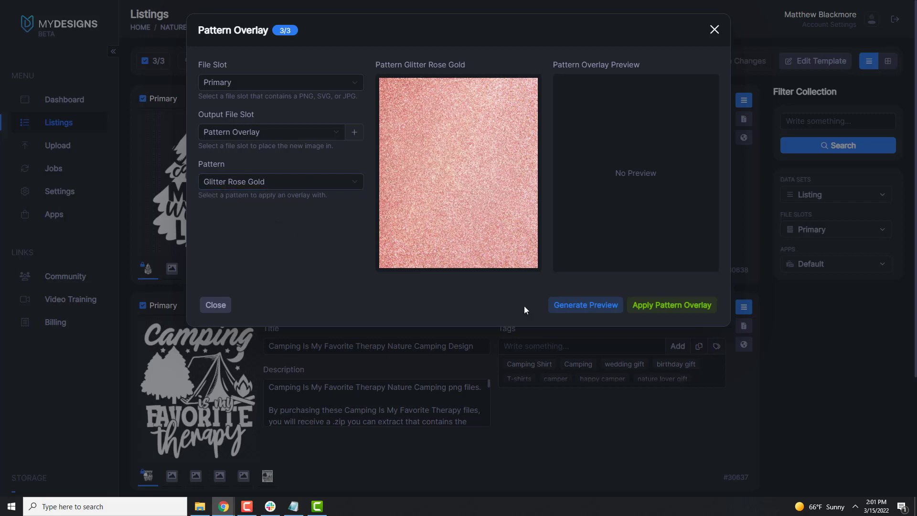
{"action": "left_click", "coordinate": [599, 314]}
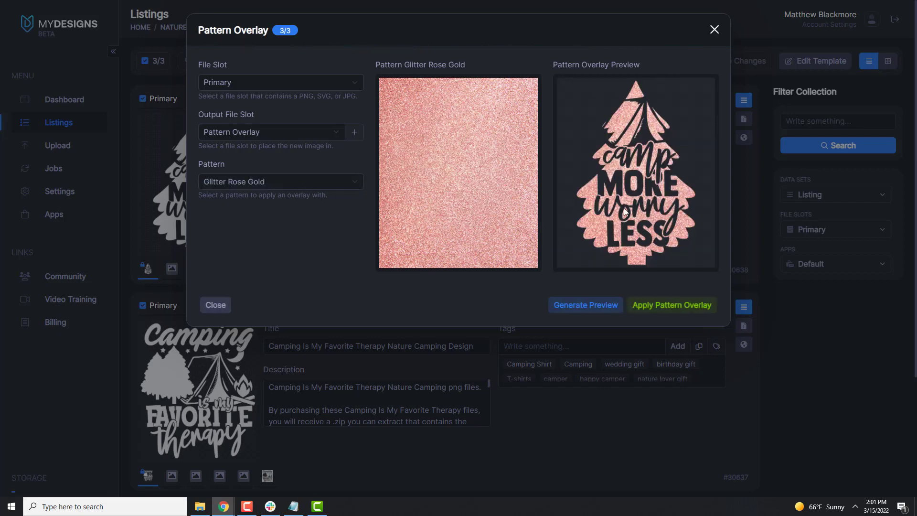
Set the overlay pattern to Cloudy with a generated preview, and apply the pattern overlay to the three selected listings
{"action": "left_click", "coordinate": [343, 176]}
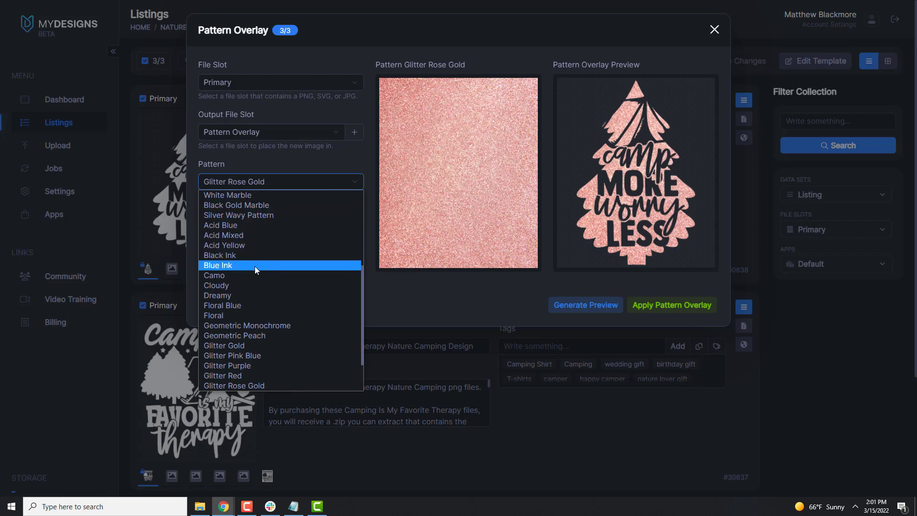
{"action": "left_click", "coordinate": [242, 298]}
{"action": "left_click", "coordinate": [324, 183]}
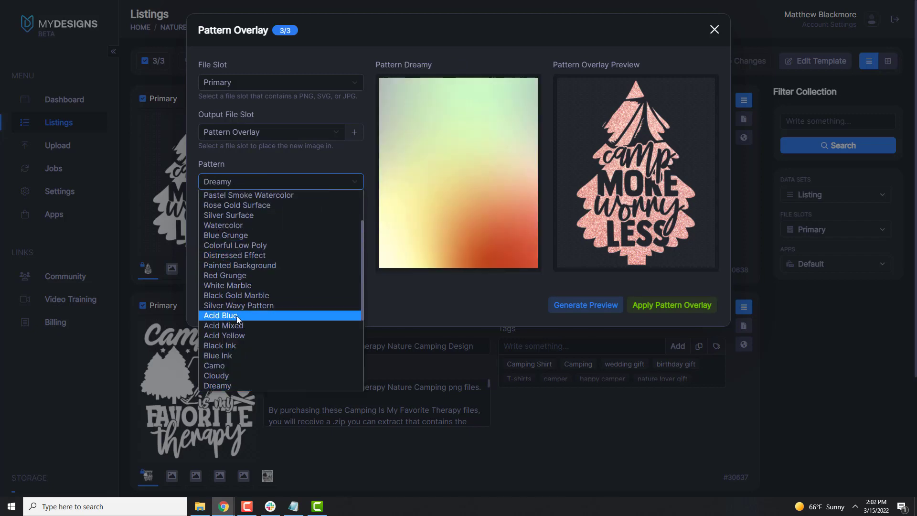
{"action": "scroll", "coordinate": [242, 350], "scroll_direction": "down", "scroll_amount": 3}
{"action": "left_click", "coordinate": [236, 236]}
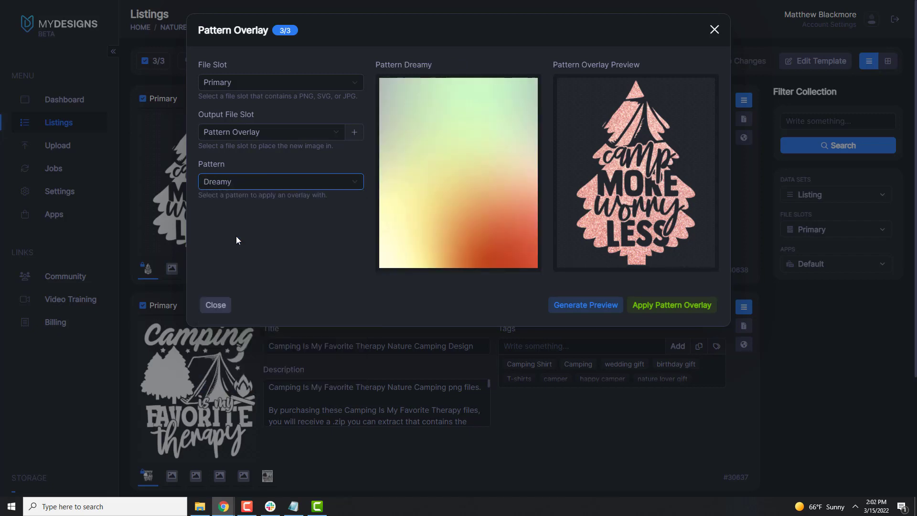
{"action": "left_click", "coordinate": [574, 311]}
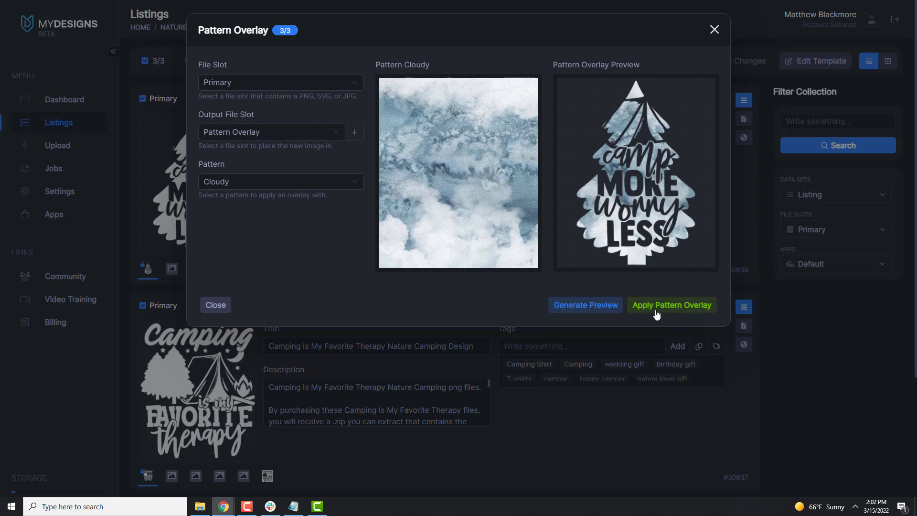
{"action": "left_click", "coordinate": [677, 309]}
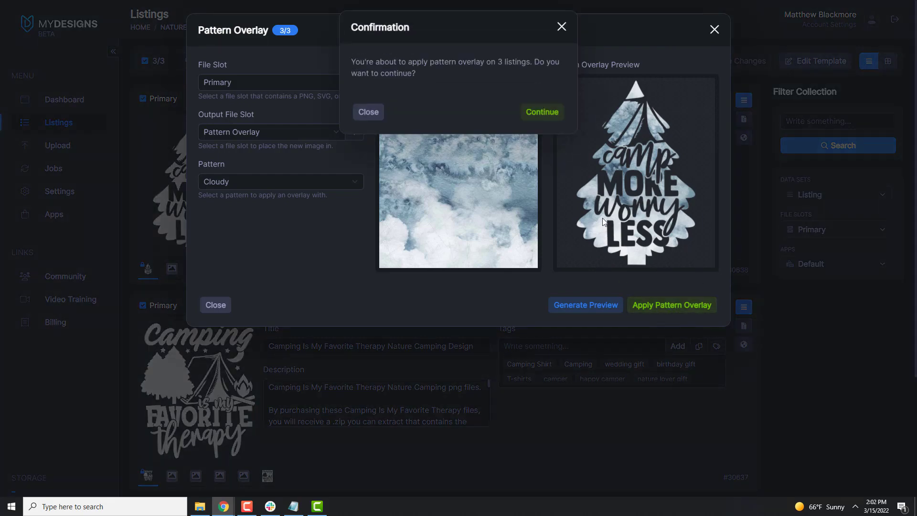
{"action": "left_click", "coordinate": [545, 115]}
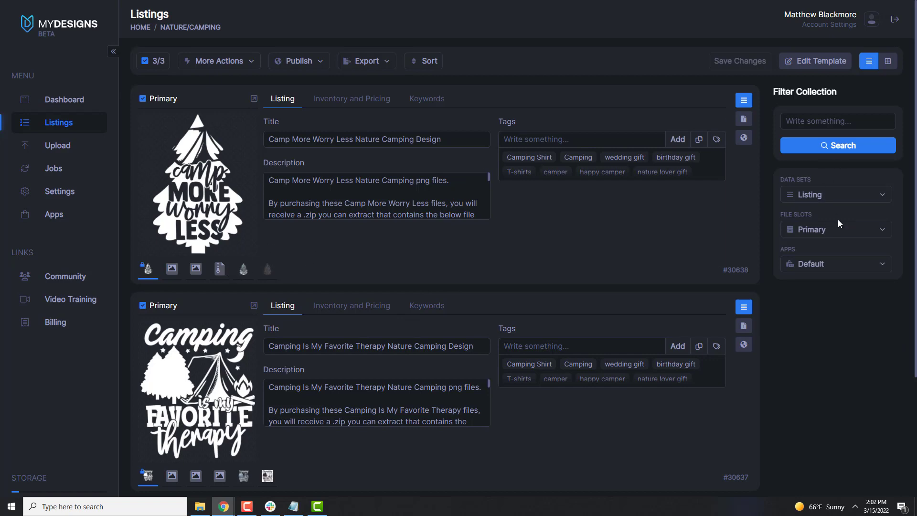
Examine the Pattern Overlay images of all three listings in grid view, then the first listing's Primary image, and return to list view
{"action": "left_click", "coordinate": [883, 61]}
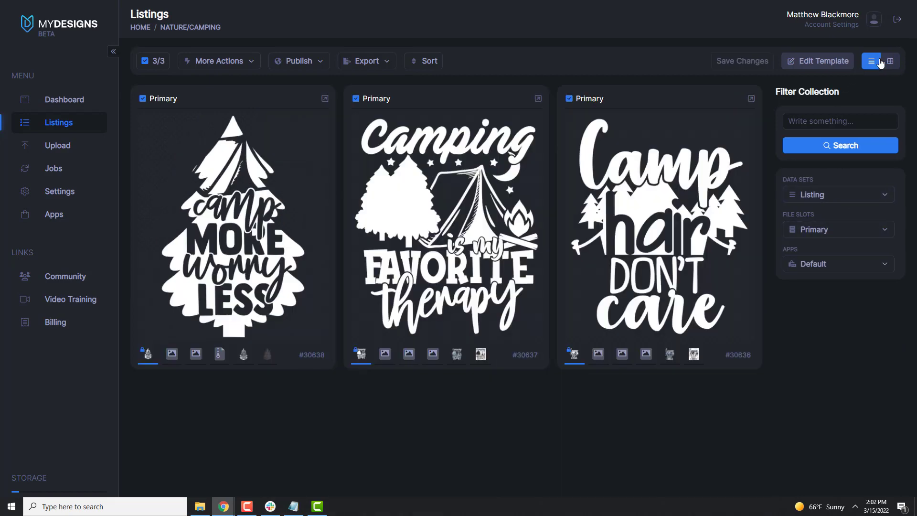
{"action": "left_click", "coordinate": [818, 229]}
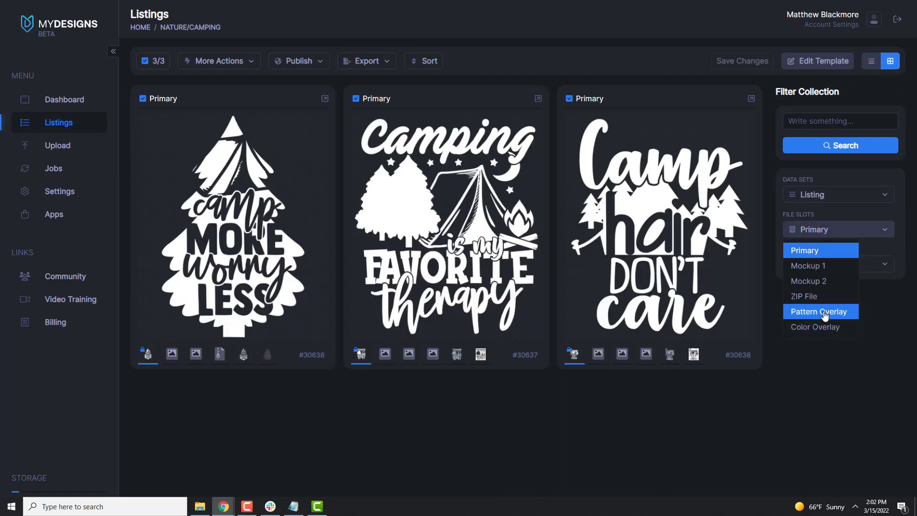
{"action": "left_click", "coordinate": [820, 312]}
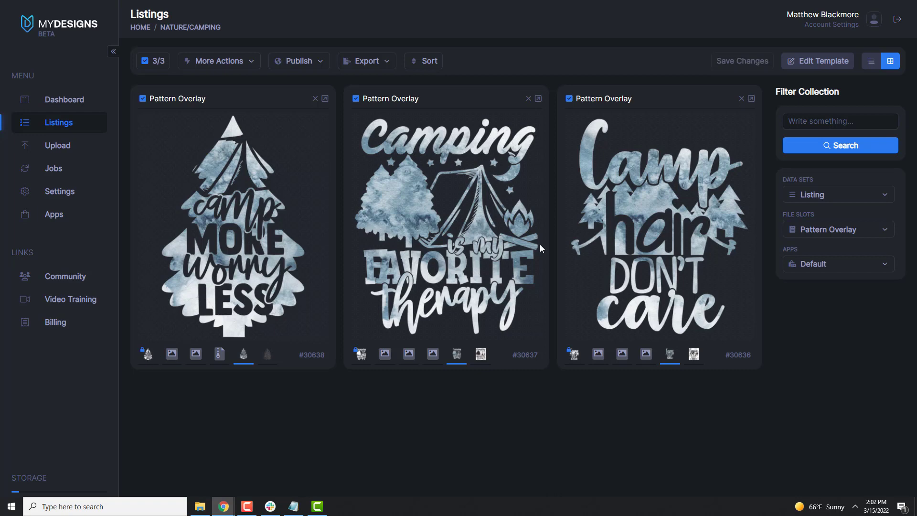
{"action": "left_click", "coordinate": [148, 355]}
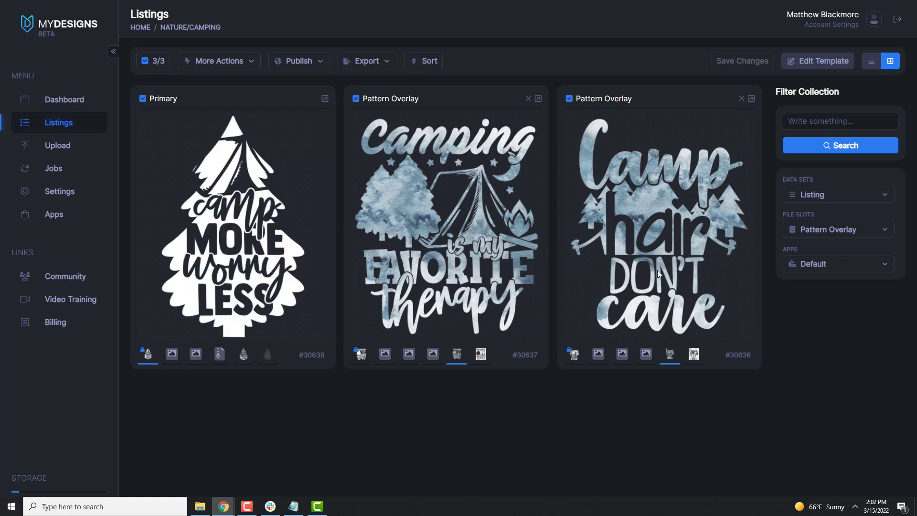
{"action": "left_click", "coordinate": [871, 61]}
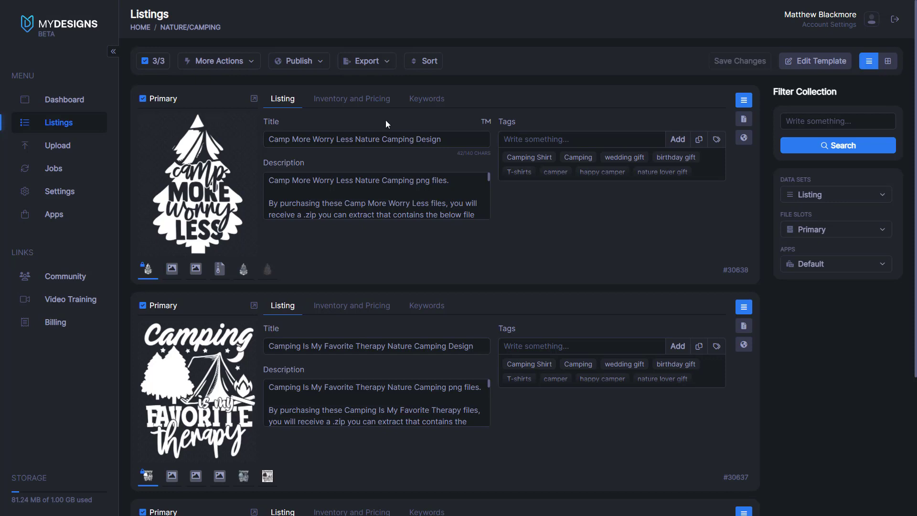
Show the keyword fields of all three listings to review their primary and secondary keywords
{"action": "left_click", "coordinate": [433, 101]}
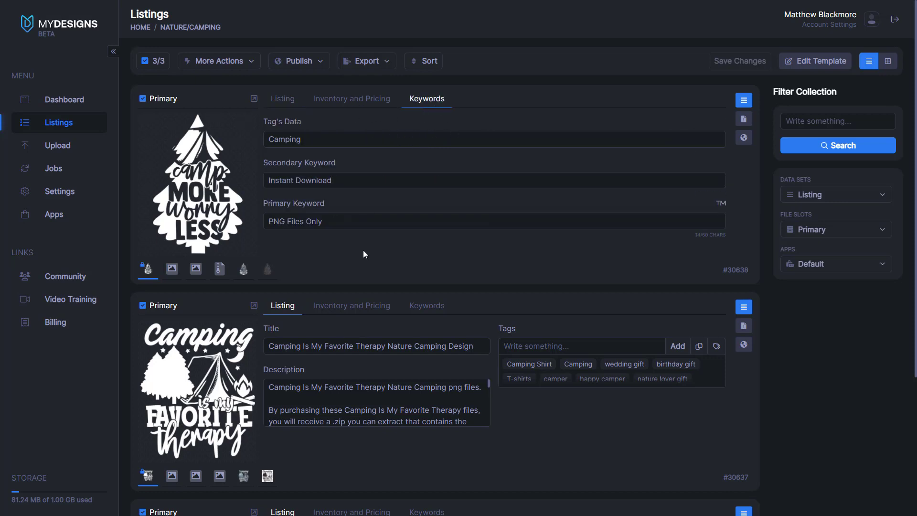
{"action": "left_click", "coordinate": [427, 306]}
{"action": "scroll", "coordinate": [416, 334], "scroll_direction": "down", "scroll_amount": 4}
{"action": "left_click", "coordinate": [422, 322]}
{"action": "scroll", "coordinate": [363, 267], "scroll_direction": "up", "scroll_amount": 4}
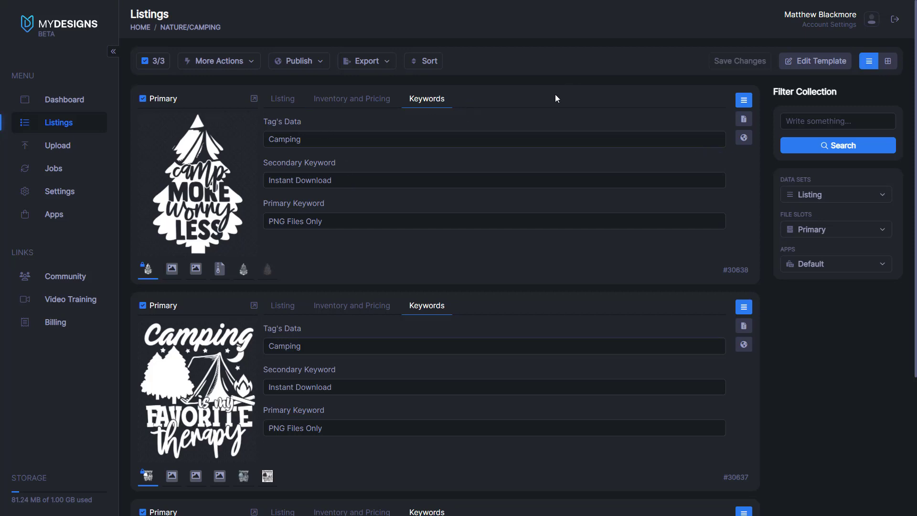
Start creating mockups for the three selected listings and browse the available mockup templates
{"action": "left_click", "coordinate": [234, 62]}
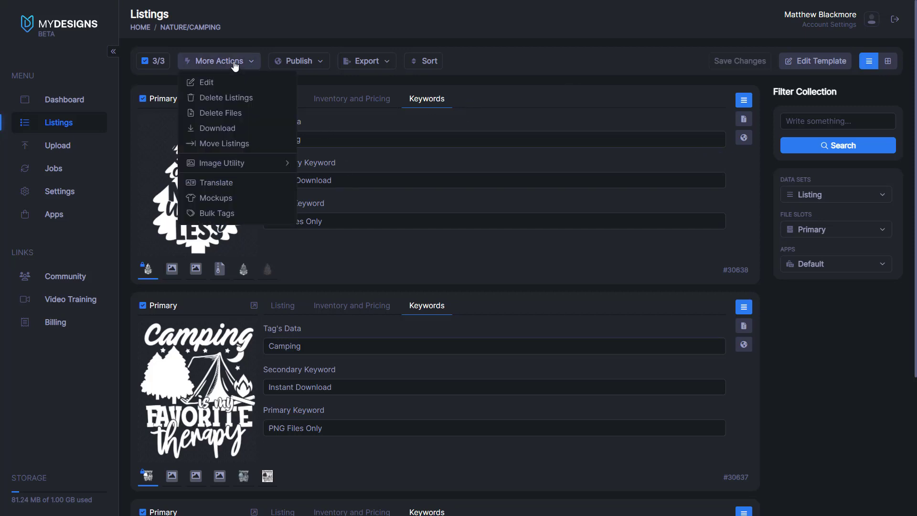
{"action": "left_click", "coordinate": [225, 198]}
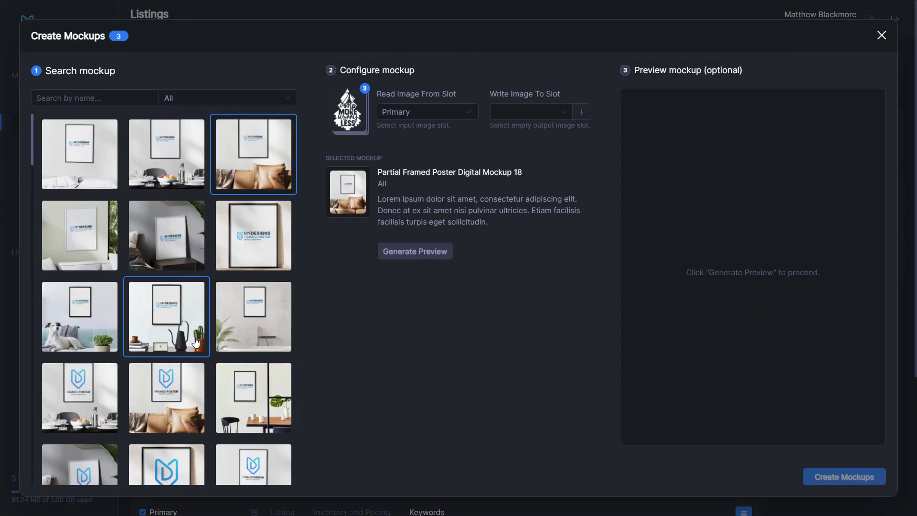
{"action": "scroll", "coordinate": [197, 334], "scroll_direction": "down", "scroll_amount": 5}
{"action": "scroll", "coordinate": [197, 334], "scroll_direction": "down", "scroll_amount": 6}
{"action": "scroll", "coordinate": [256, 222], "scroll_direction": "up", "scroll_amount": 4}
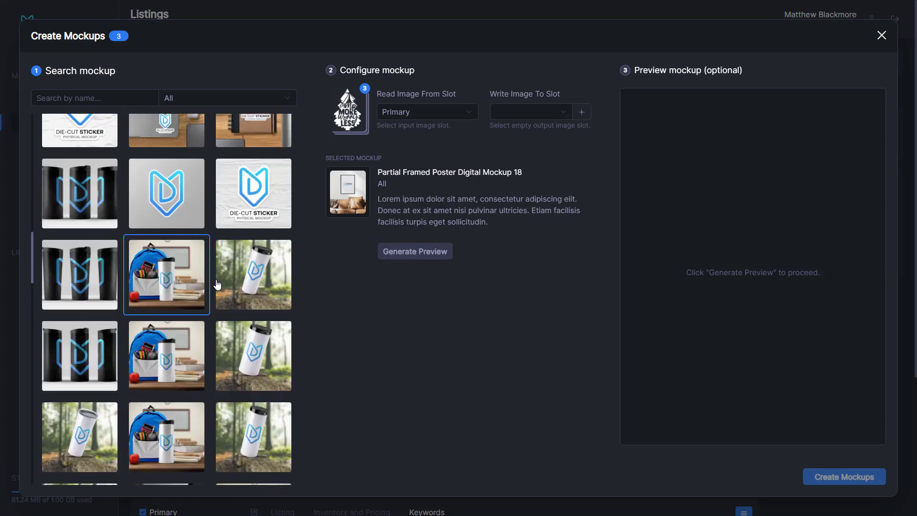
{"action": "scroll", "coordinate": [256, 222], "scroll_direction": "up", "scroll_amount": 4}
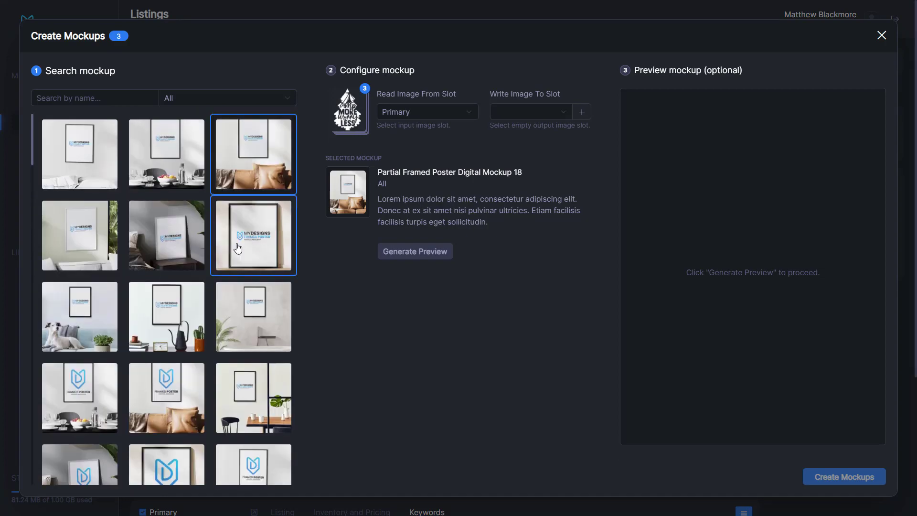
Filter the mockup templates to the Digital category and select Watercolor Digital Mockup
{"action": "left_click", "coordinate": [224, 99]}
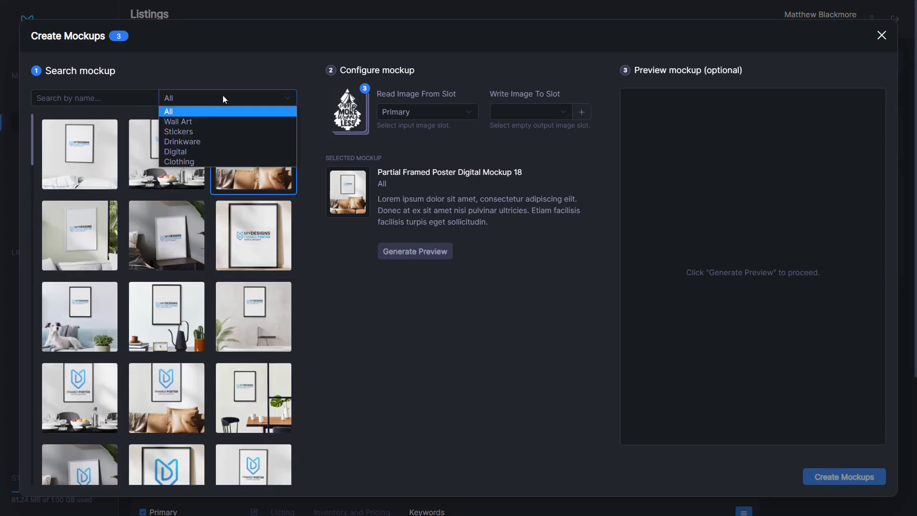
{"action": "left_click", "coordinate": [186, 151]}
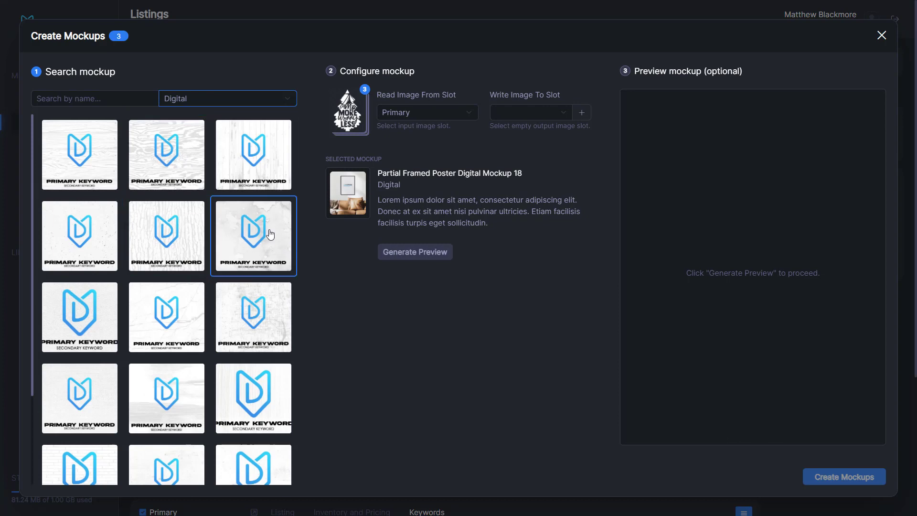
{"action": "left_click", "coordinate": [250, 245]}
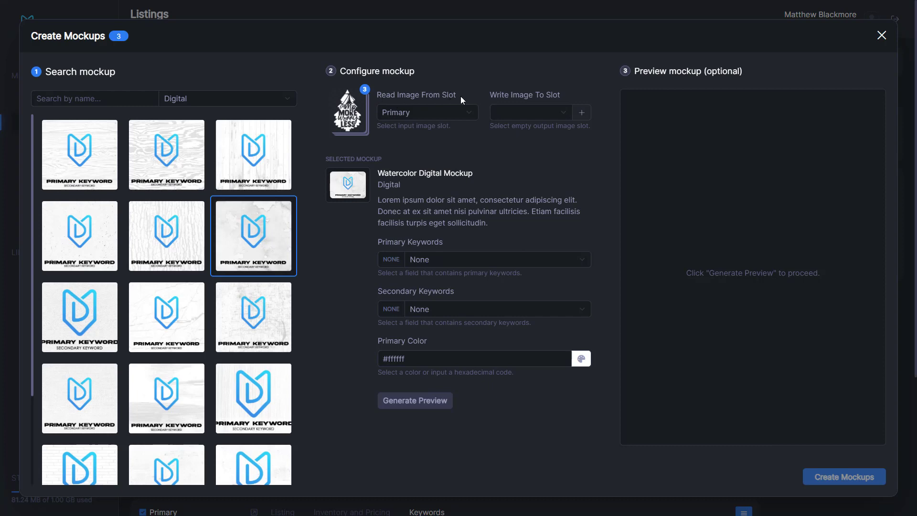
Set the mockups to read images from the Primary slot and write them to the Mockup 1 slot
{"action": "left_click", "coordinate": [413, 113]}
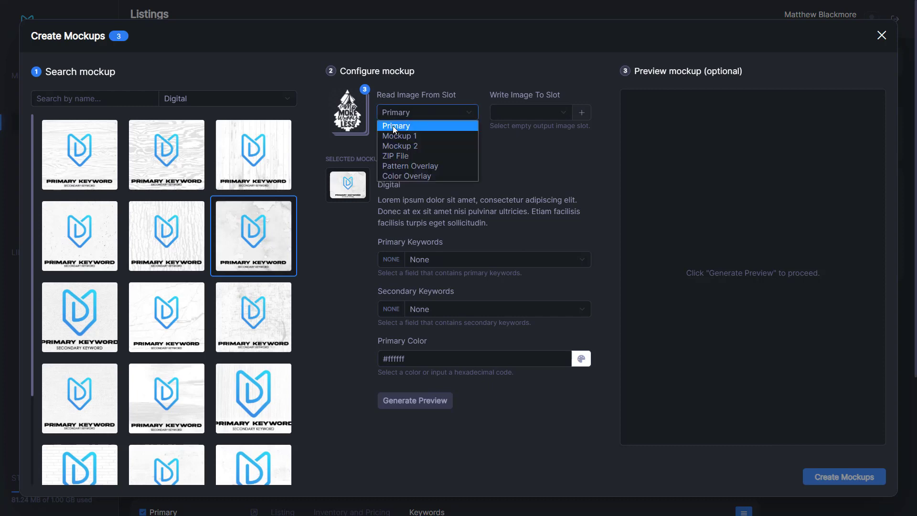
{"action": "left_click", "coordinate": [404, 127]}
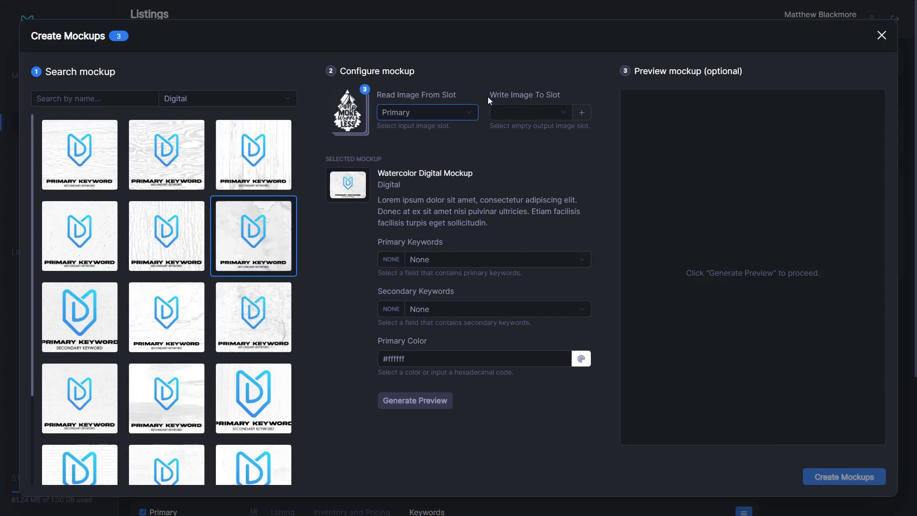
{"action": "left_click", "coordinate": [525, 112]}
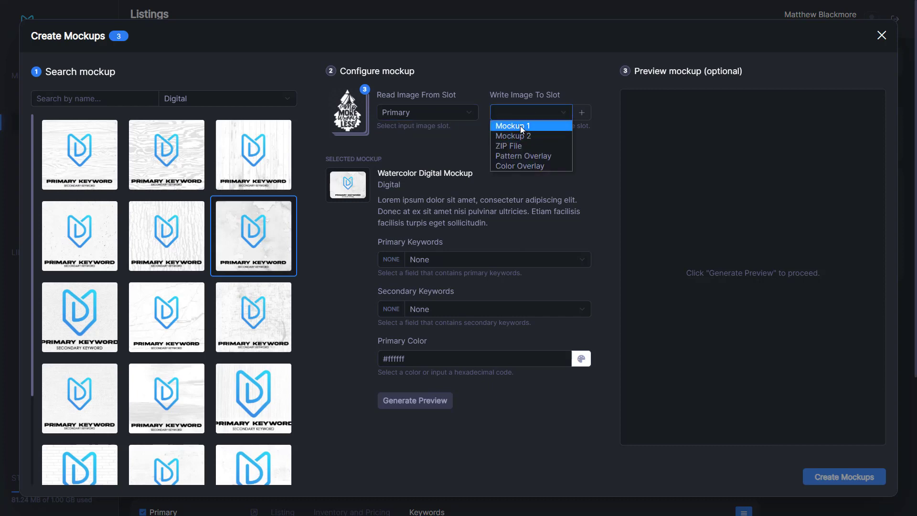
{"action": "left_click", "coordinate": [527, 127]}
{"action": "left_click", "coordinate": [501, 108]}
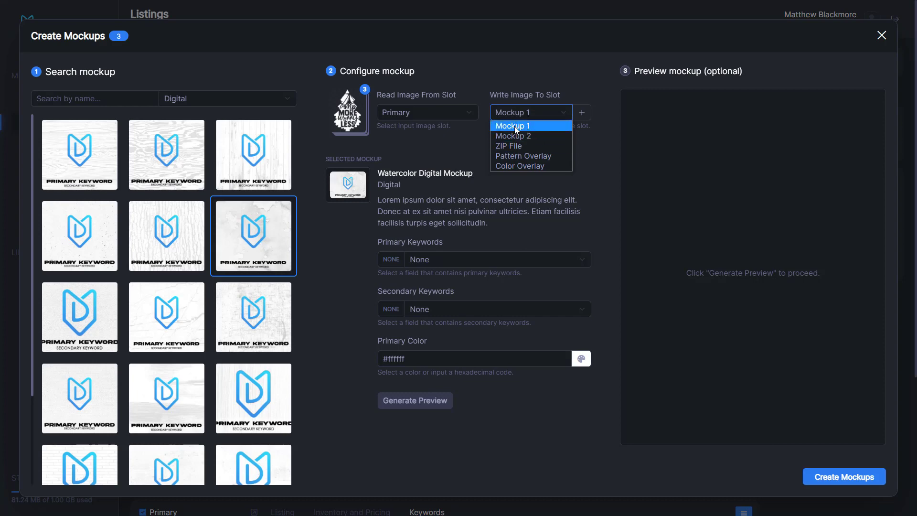
{"action": "left_click", "coordinate": [547, 116]}
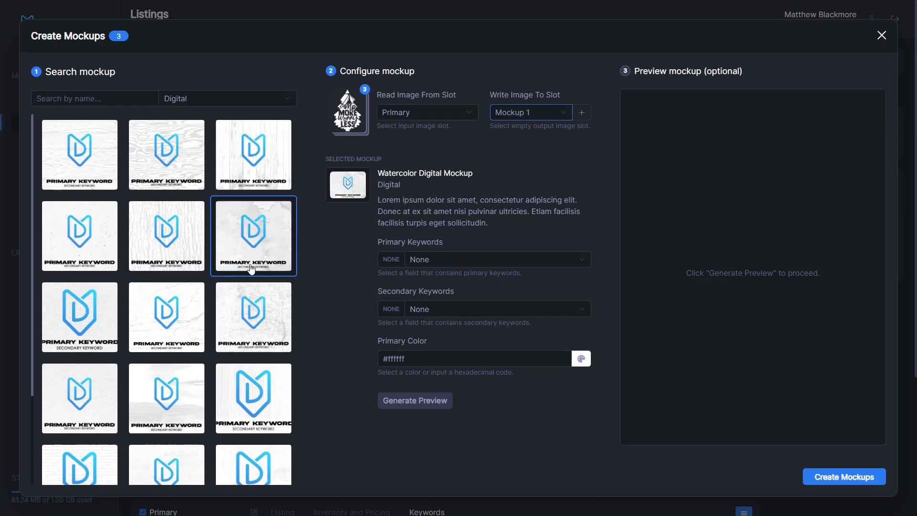
Use the Primary Keyword field for the mockup's primary keywords and set their color to #ffffff
{"action": "left_click", "coordinate": [436, 260]}
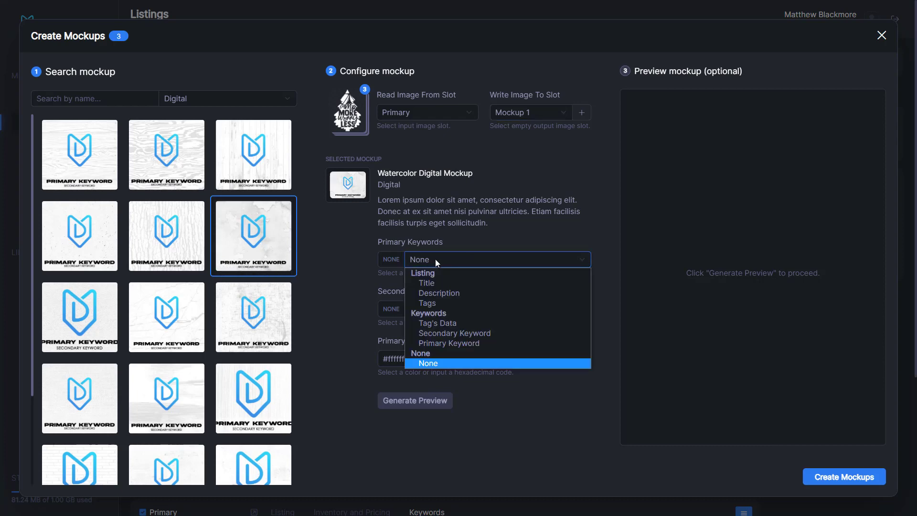
{"action": "left_click", "coordinate": [451, 344]}
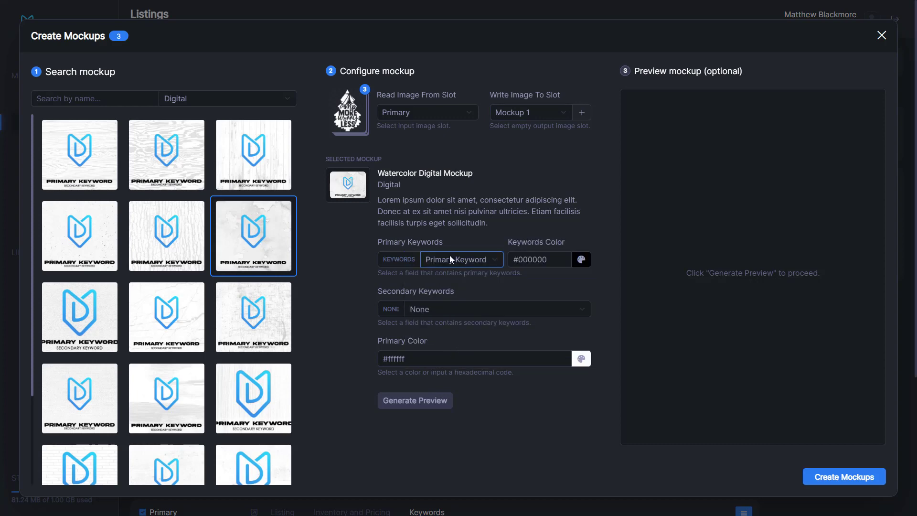
{"action": "left_click", "coordinate": [583, 262]}
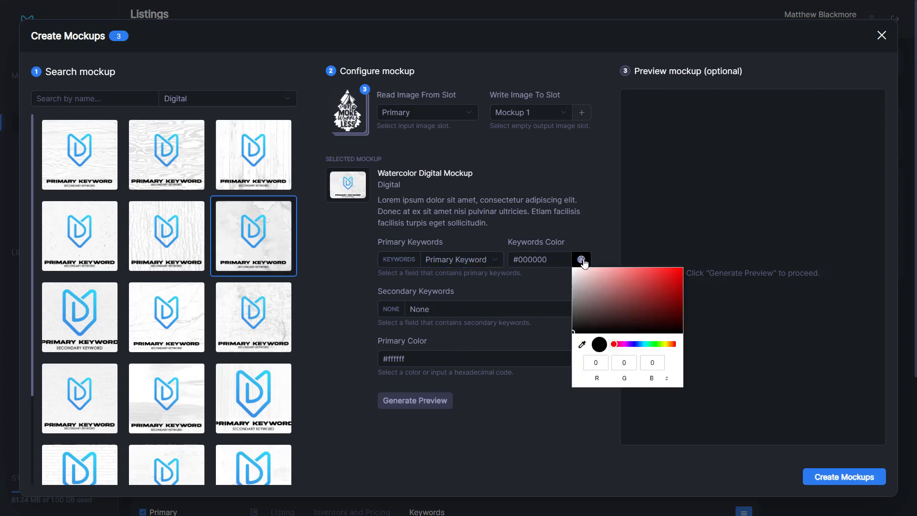
{"action": "left_click_drag", "start_coordinate": [595, 285], "coordinate": [589, 231]}
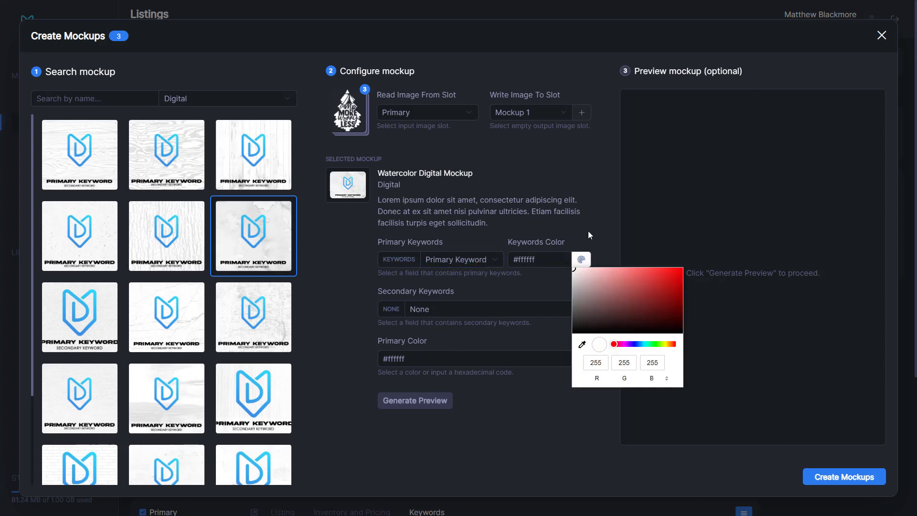
{"action": "left_click", "coordinate": [588, 231]}
Use the Secondary Keyword field for the mockup's secondary keywords and set their color to #ffffff
{"action": "left_click", "coordinate": [581, 310]}
{"action": "left_click", "coordinate": [473, 314]}
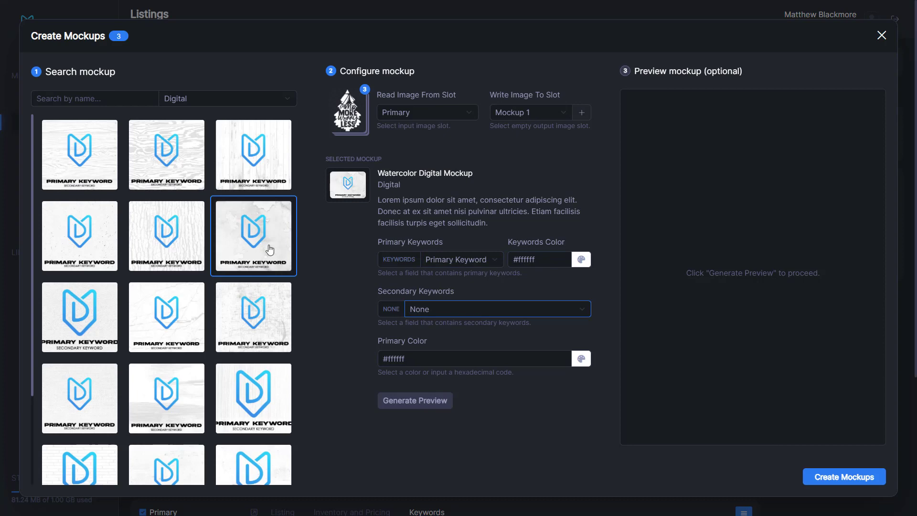
{"action": "left_click", "coordinate": [467, 315]}
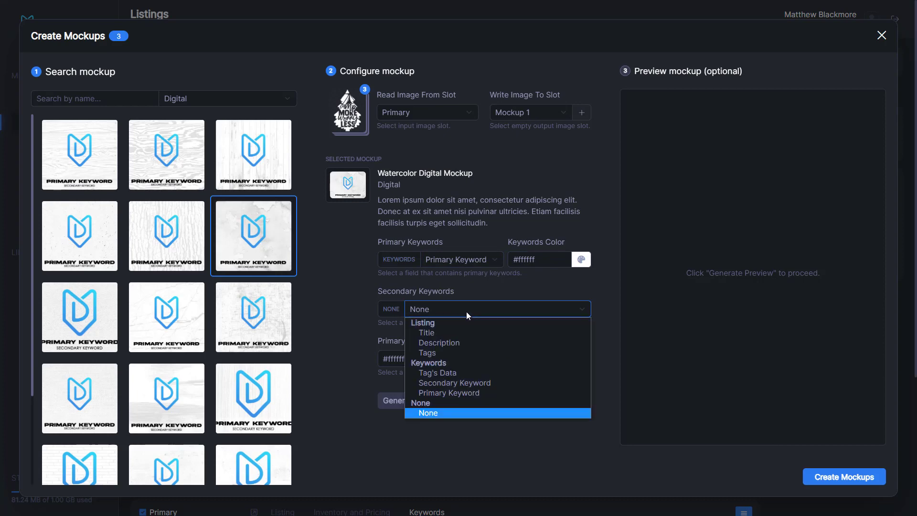
{"action": "left_click", "coordinate": [468, 382]}
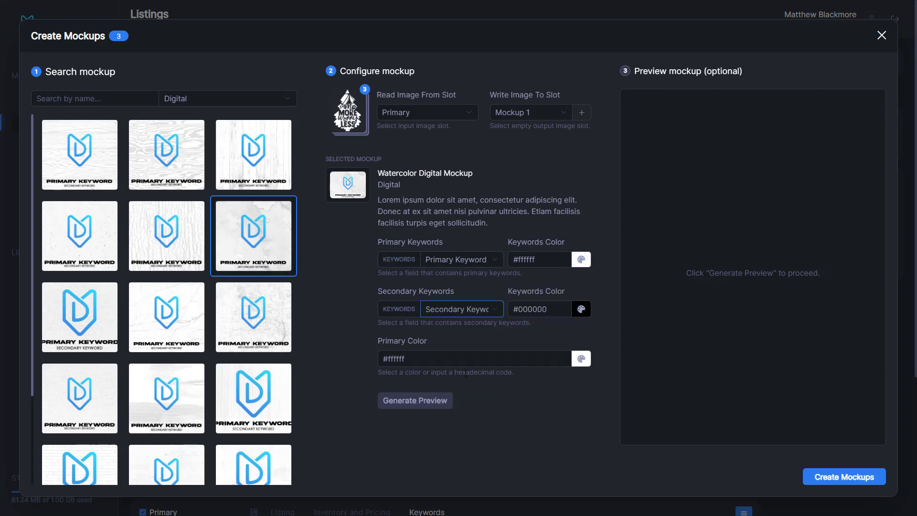
{"action": "left_click", "coordinate": [581, 309]}
{"action": "left_click", "coordinate": [576, 319]}
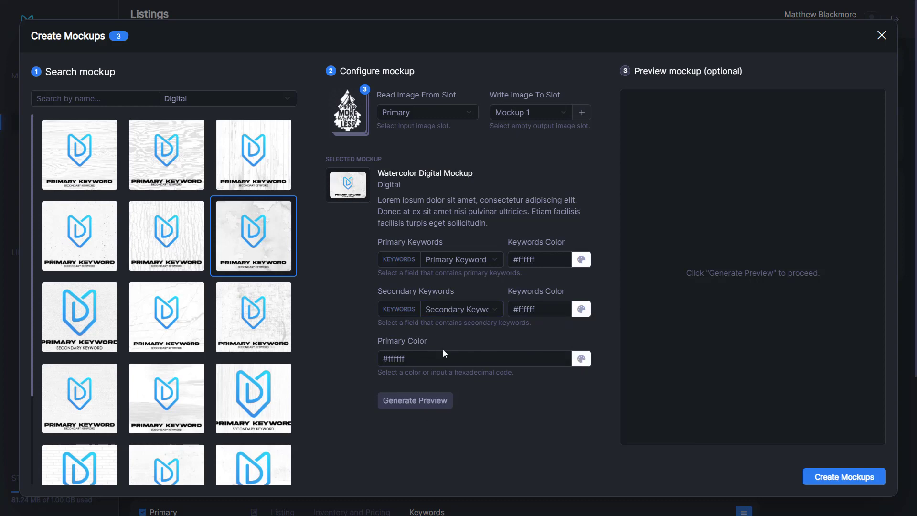
Set the Watercolor Digital Mockup's primary color to the dark shade #322f2f
{"action": "left_click", "coordinate": [586, 363]}
{"action": "left_click_drag", "start_coordinate": [618, 390], "coordinate": [582, 423]}
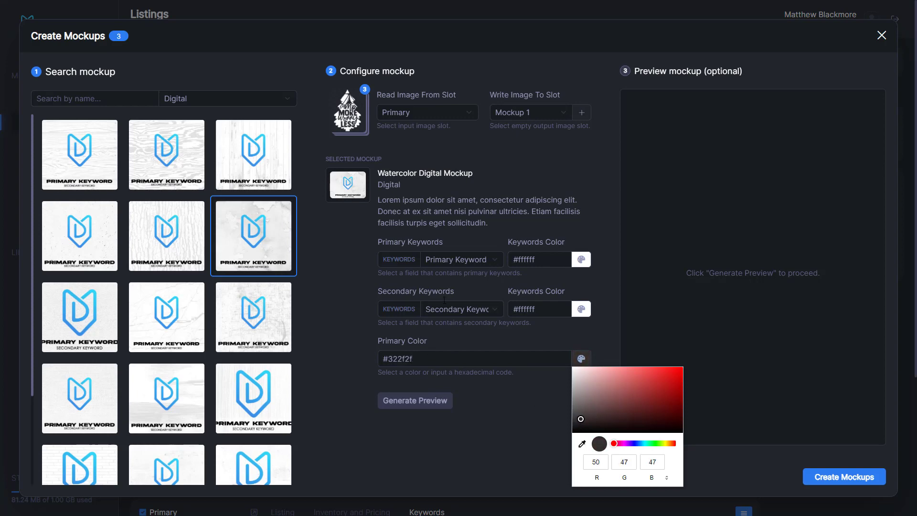
{"action": "left_click", "coordinate": [517, 422]}
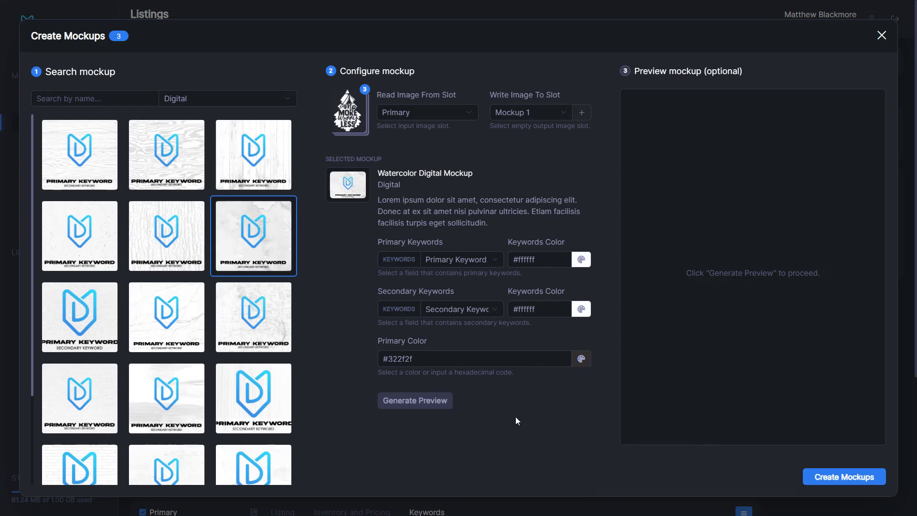
Generate a preview of the dark watercolor mockup and create the mockups for all three listings
{"action": "left_click", "coordinate": [415, 406]}
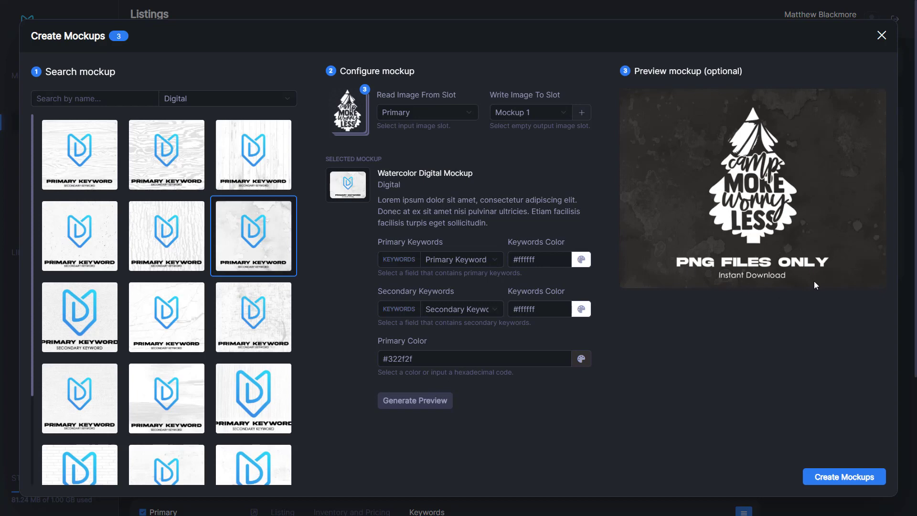
{"action": "left_click", "coordinate": [845, 477]}
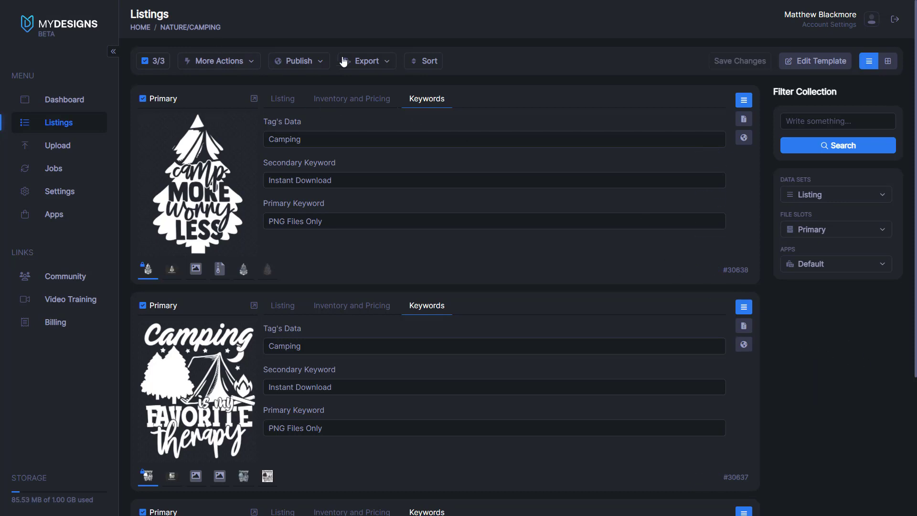
Examine the Mockup 1 images of all three listings in grid view, and return to list view
{"action": "left_click", "coordinate": [836, 194]}
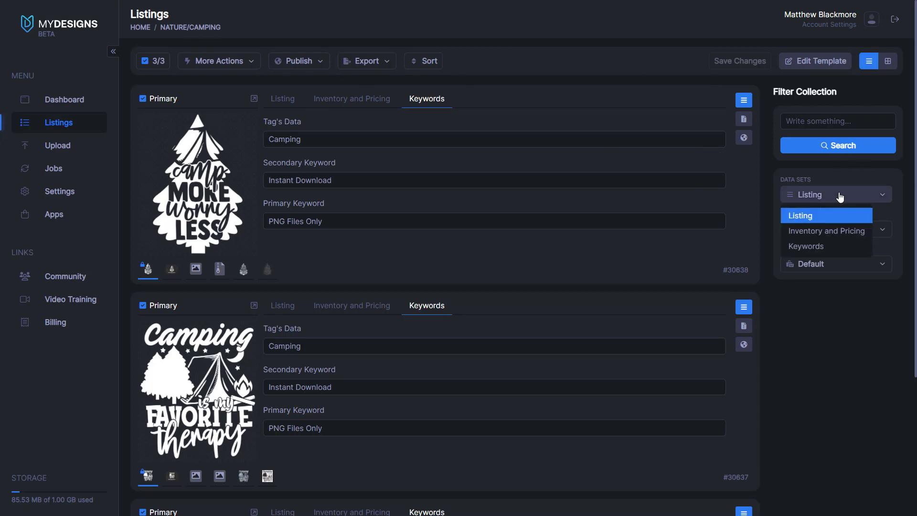
{"action": "left_click", "coordinate": [831, 210]}
{"action": "left_click", "coordinate": [832, 230]}
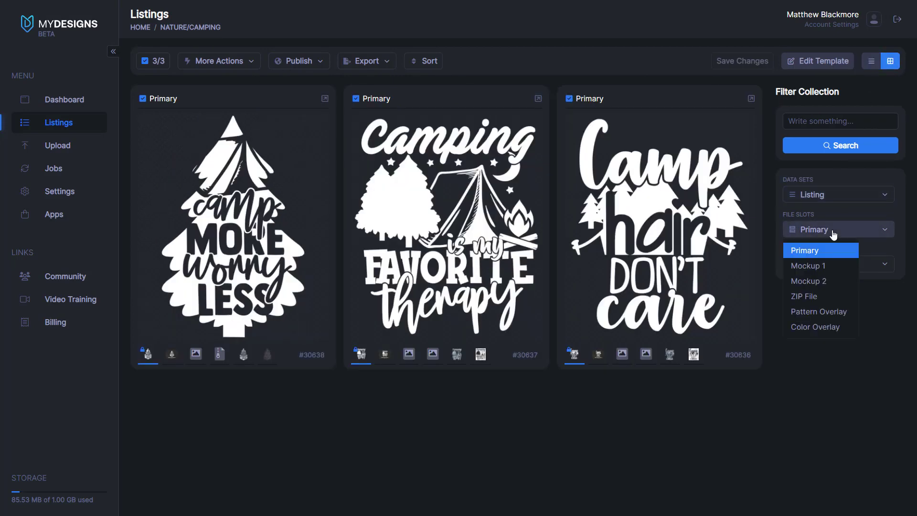
{"action": "left_click", "coordinate": [825, 268]}
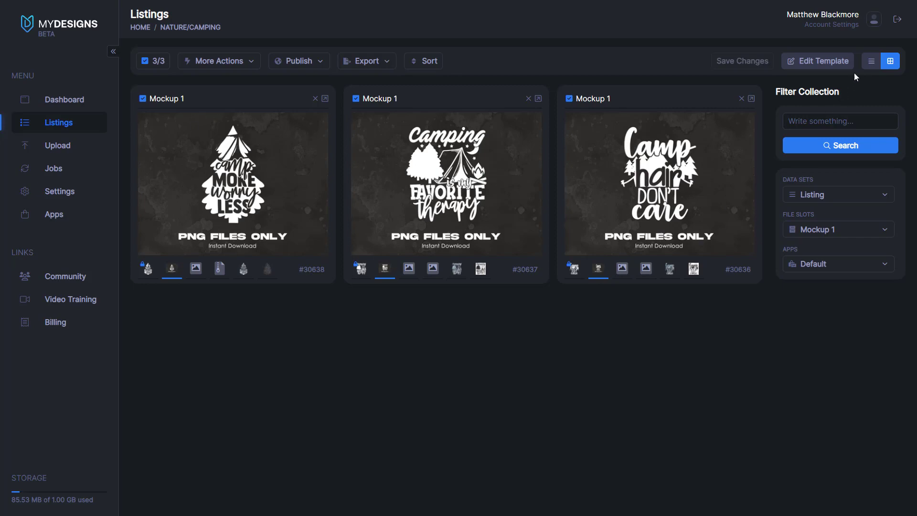
{"action": "left_click", "coordinate": [872, 61]}
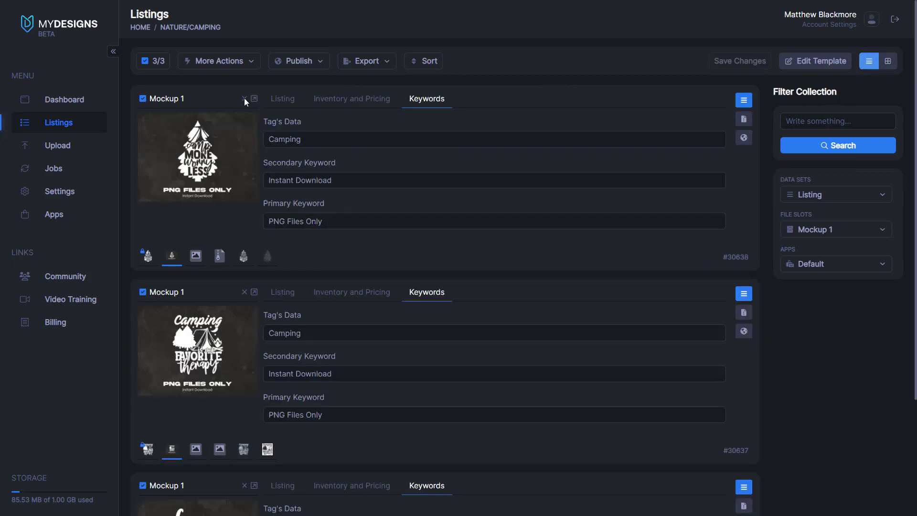
Start another mockup batch for the three listings, reading from the Pattern Overlay slot and writing to the Mockup 2 slot
{"action": "left_click", "coordinate": [220, 61]}
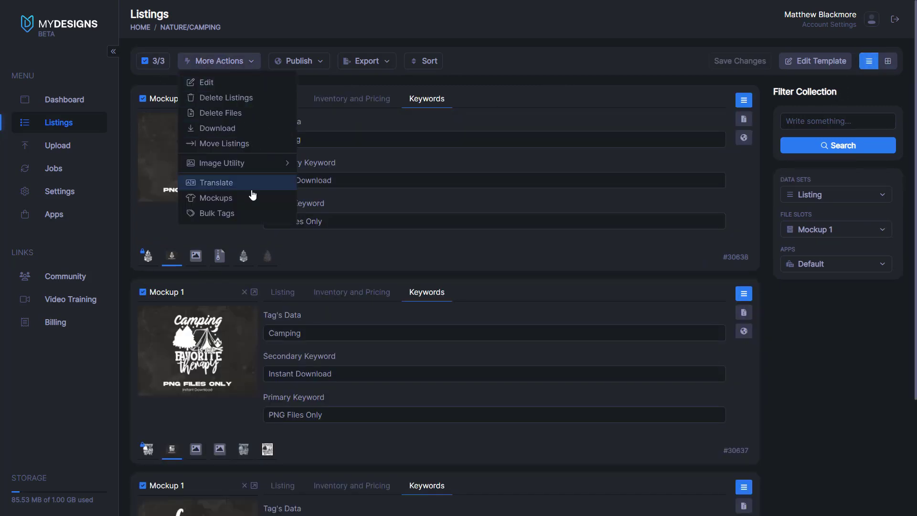
{"action": "left_click", "coordinate": [210, 198]}
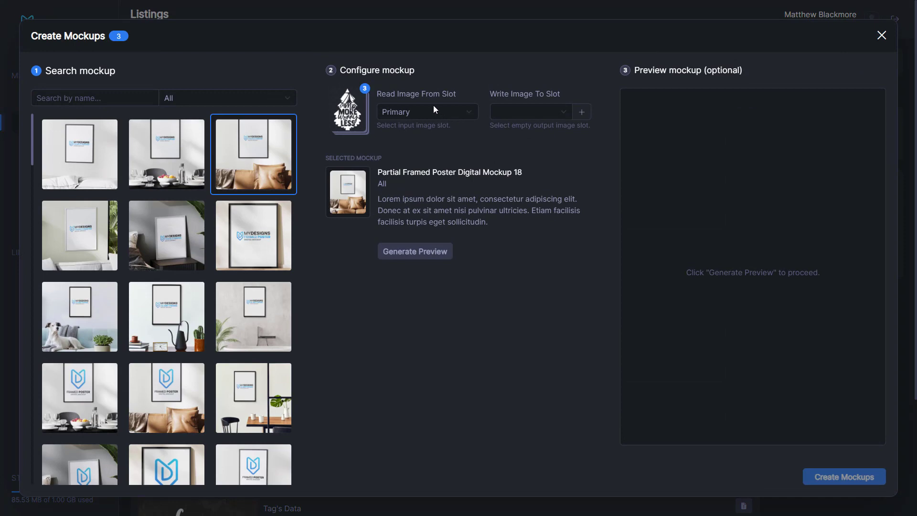
{"action": "left_click", "coordinate": [437, 111]}
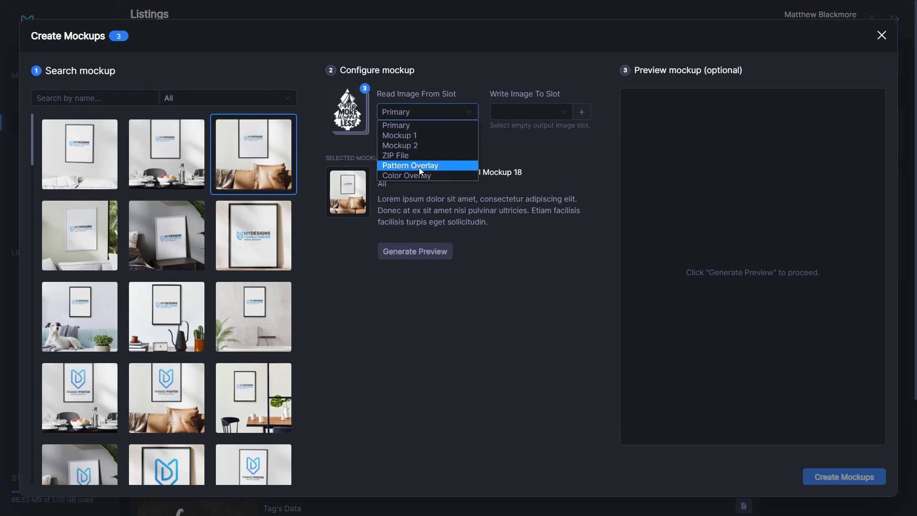
{"action": "left_click", "coordinate": [411, 166]}
{"action": "left_click", "coordinate": [422, 114]}
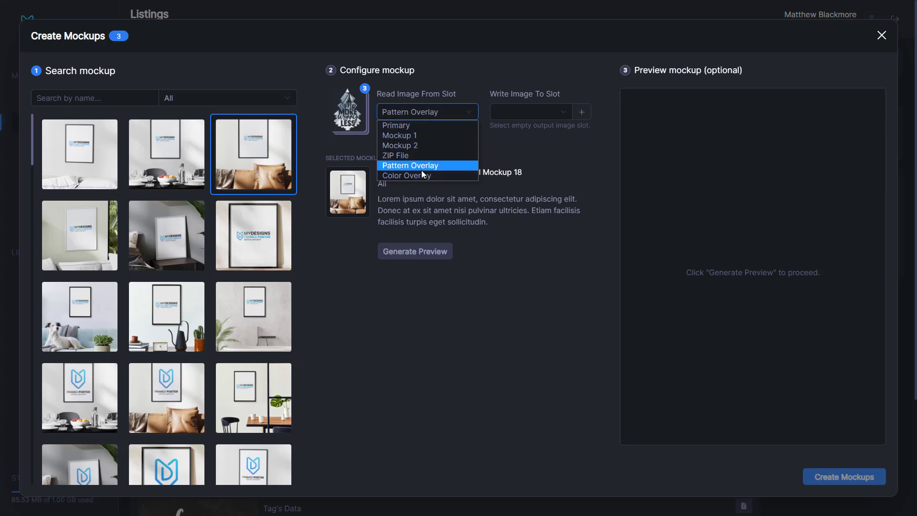
{"action": "left_click", "coordinate": [433, 166]}
{"action": "left_click", "coordinate": [436, 112]}
{"action": "left_click", "coordinate": [415, 175]}
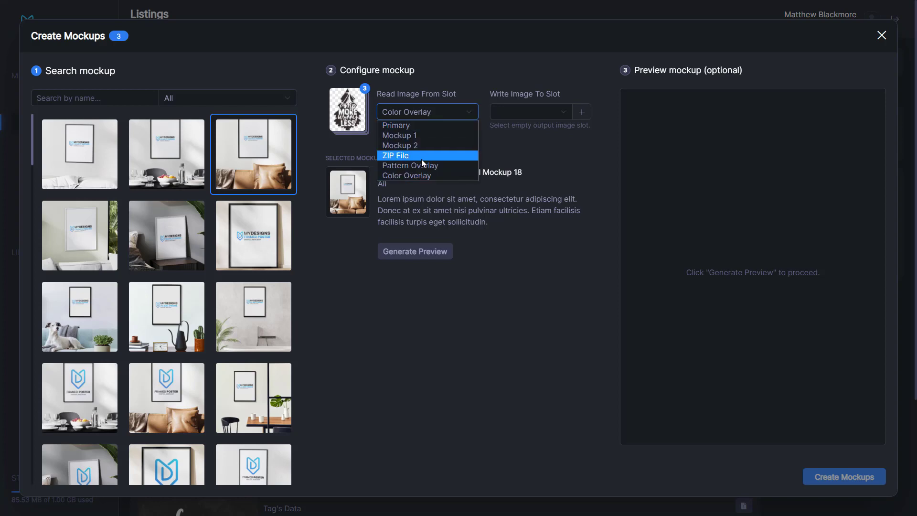
{"action": "left_click", "coordinate": [421, 158]}
{"action": "left_click", "coordinate": [534, 118]}
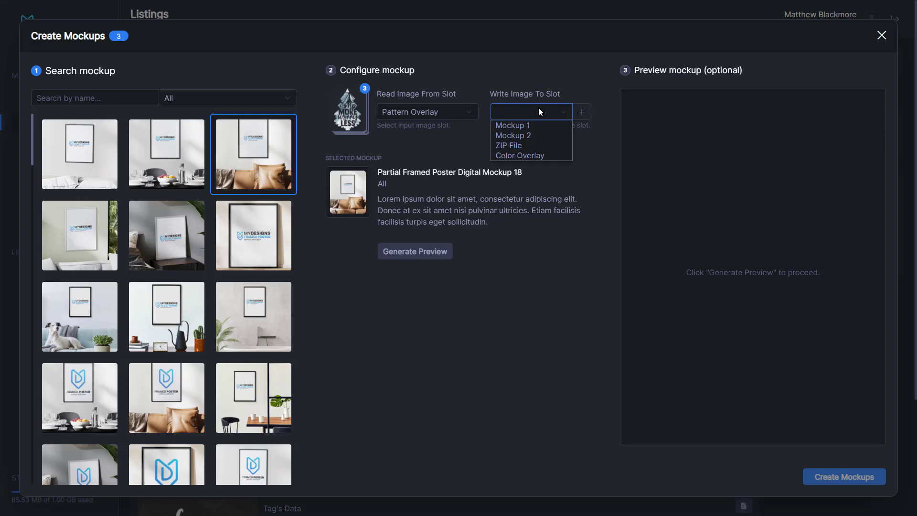
{"action": "left_click", "coordinate": [527, 137]}
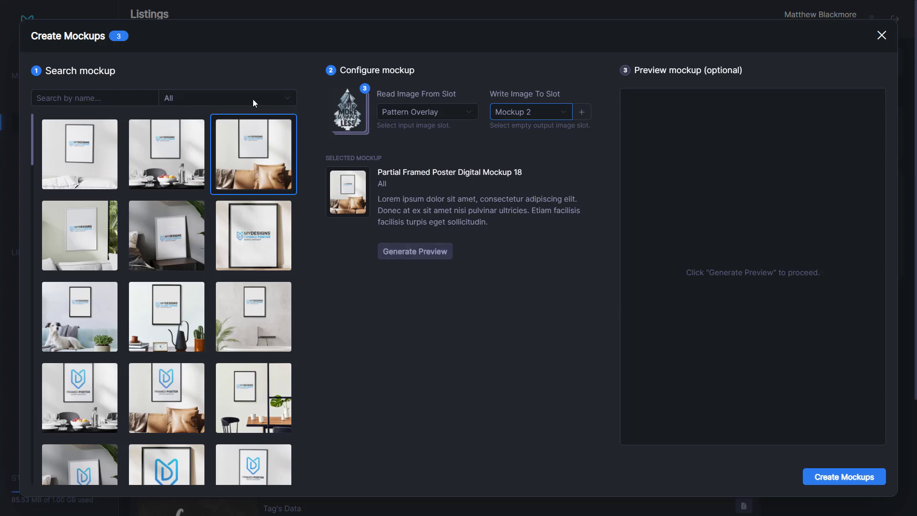
Filter the templates to the Digital category and select Watercolor Digital Mockup for the Pattern Overlay images
{"action": "left_click", "coordinate": [290, 102]}
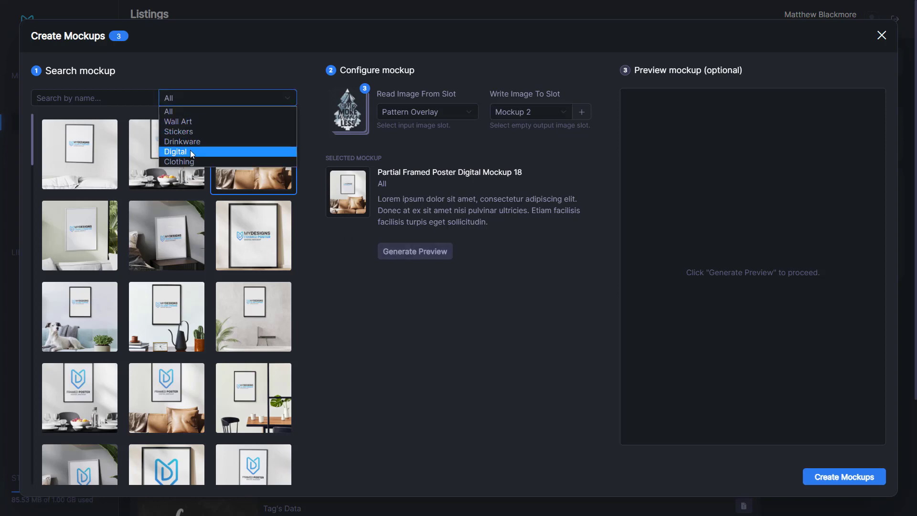
{"action": "left_click", "coordinate": [190, 151]}
{"action": "left_click", "coordinate": [276, 237]}
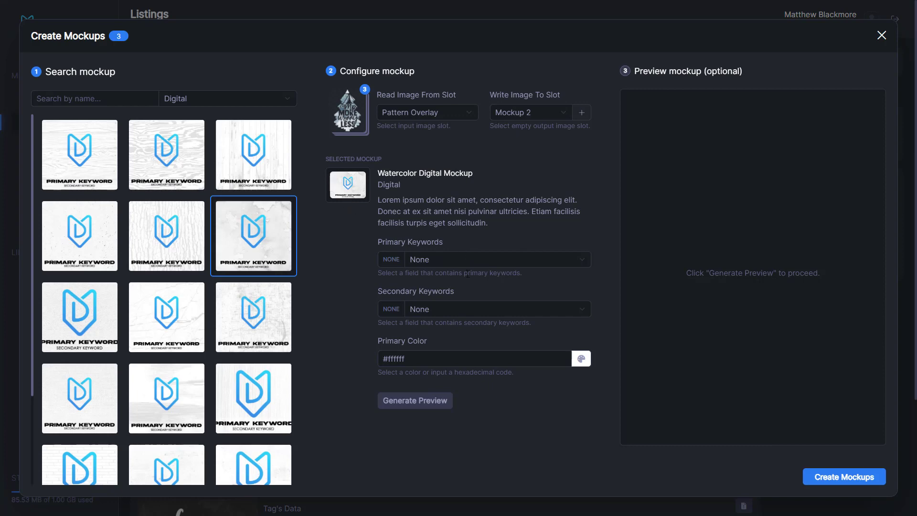
Assign the Primary Keyword and Secondary Keyword fields to the Pattern Overlay mockup's primary and secondary keywords
{"action": "left_click", "coordinate": [468, 258]}
{"action": "left_click", "coordinate": [468, 343]}
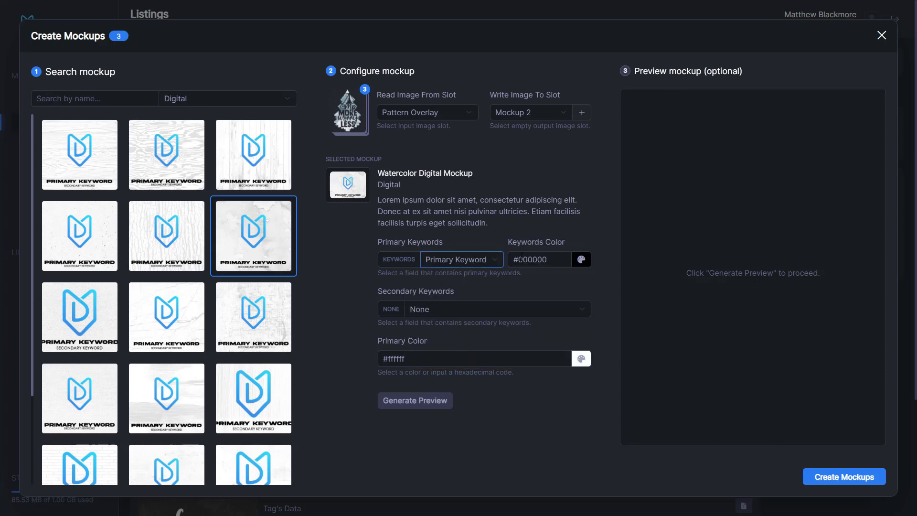
{"action": "left_click", "coordinate": [425, 308]}
{"action": "left_click", "coordinate": [465, 383]}
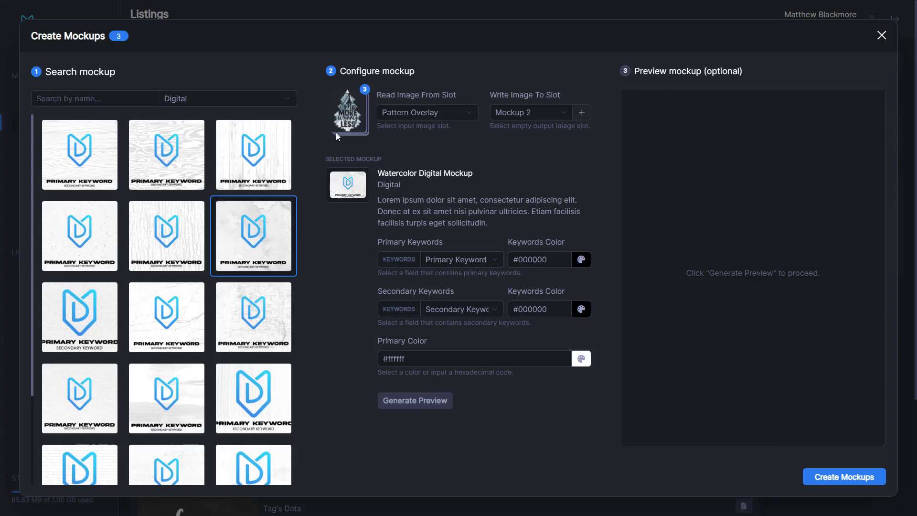
Generate a preview of the Pattern Overlay mockup with the #ffffff primary color and #000000 keyword colors
{"action": "left_click", "coordinate": [583, 358]}
{"action": "left_click", "coordinate": [593, 341]}
{"action": "left_click", "coordinate": [443, 400]}
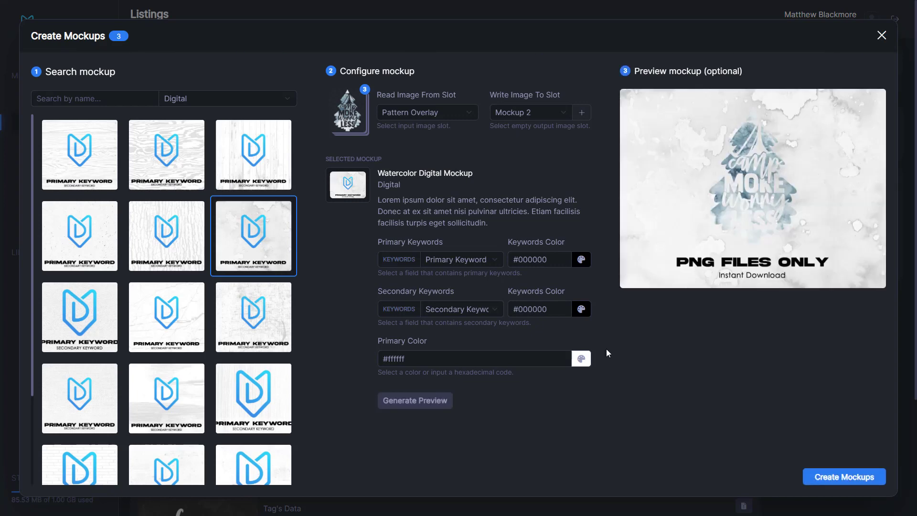
Set the Pattern Overlay mockup's primary color to #262222 and its secondary keywords color to #ffffff
{"action": "left_click", "coordinate": [581, 359]}
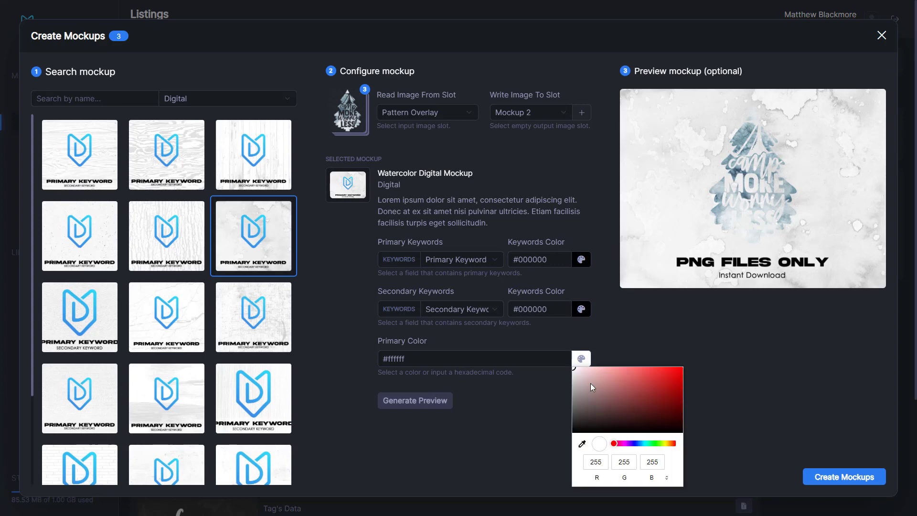
{"action": "left_click_drag", "start_coordinate": [590, 386], "coordinate": [584, 425]}
{"action": "left_click", "coordinate": [600, 324]}
{"action": "left_click", "coordinate": [582, 309]}
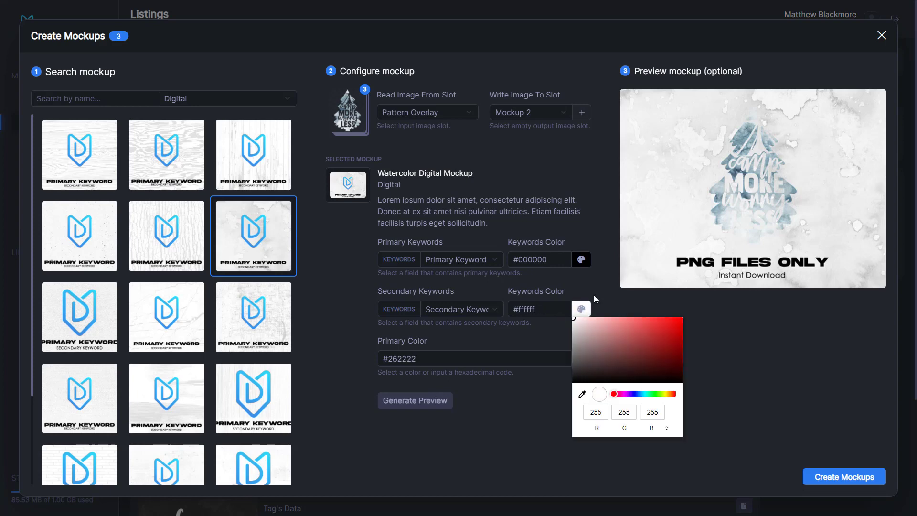
Set the Pattern Overlay mockup's primary keywords color to #ffffff and create the mockups in the Mockup 2 slot
{"action": "left_click", "coordinate": [581, 259]}
{"action": "left_click_drag", "start_coordinate": [580, 279], "coordinate": [566, 231]}
{"action": "left_click_drag", "start_coordinate": [571, 200], "coordinate": [575, 200]}
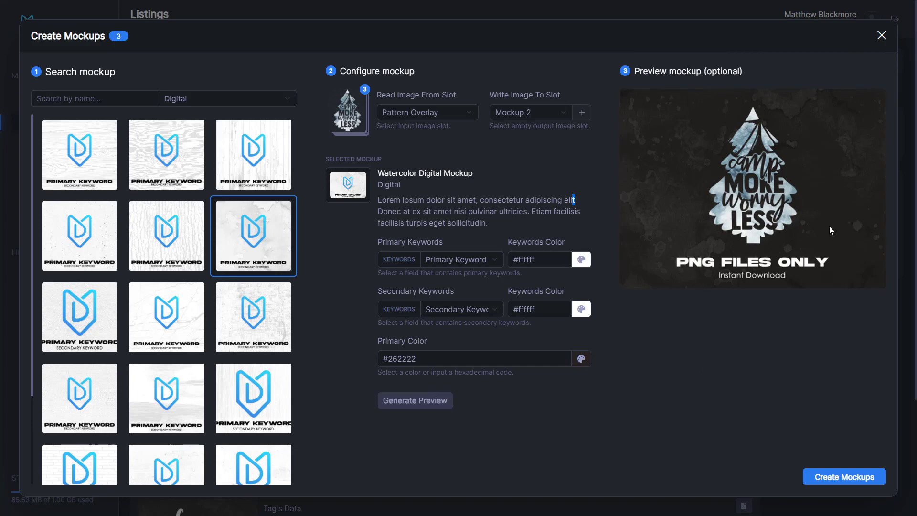
{"action": "left_click", "coordinate": [832, 476]}
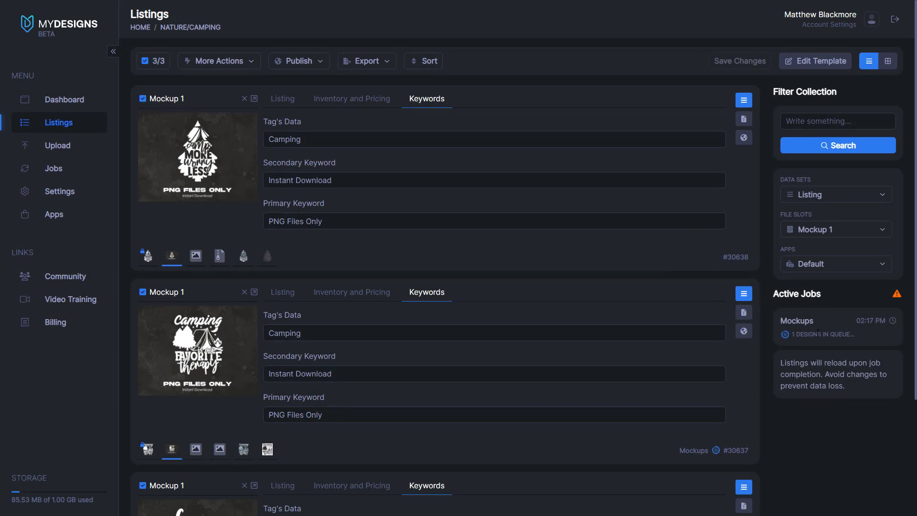
Switch the listings to grid view and compare the generated Mockup 1 and Mockup 2 images
{"action": "left_click", "coordinate": [887, 61]}
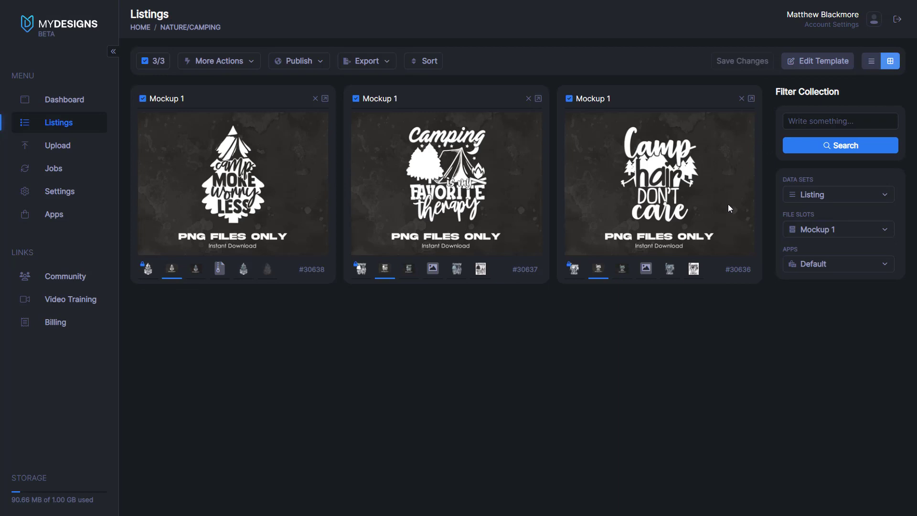
{"action": "left_click", "coordinate": [837, 231]}
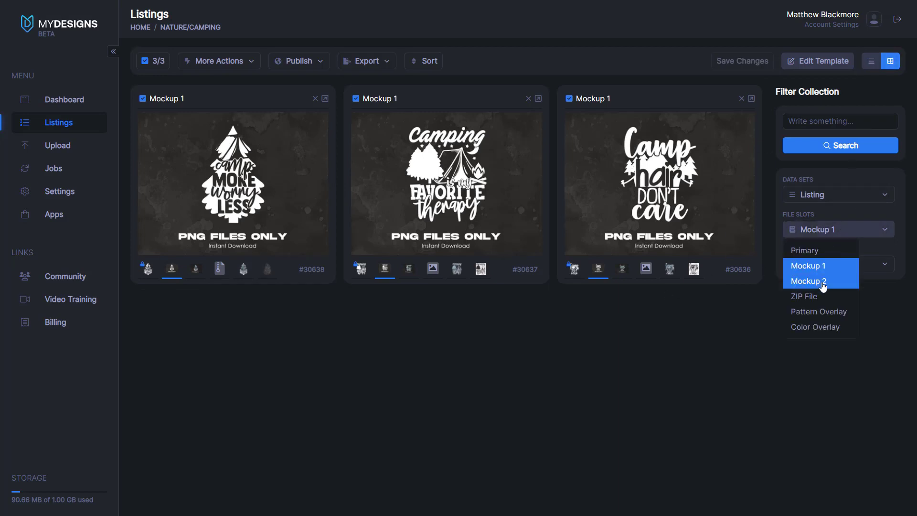
{"action": "left_click", "coordinate": [824, 286]}
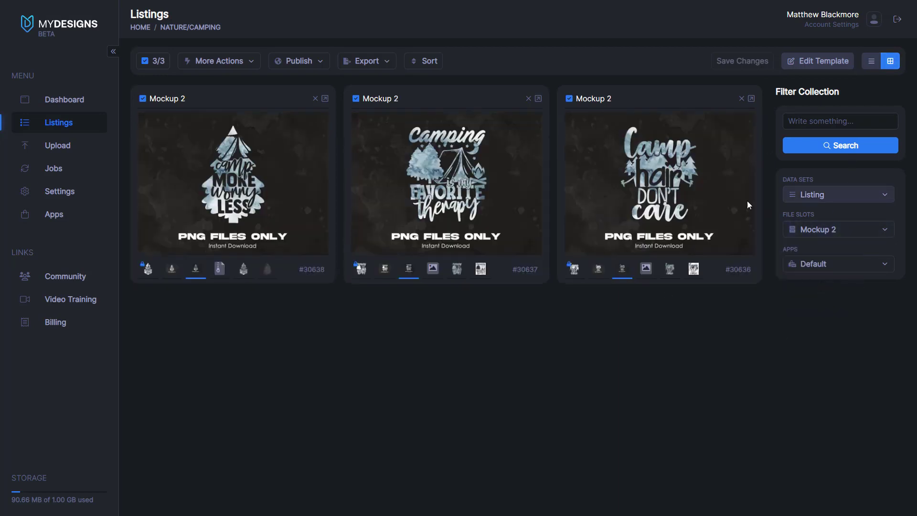
{"action": "left_click", "coordinate": [862, 196]}
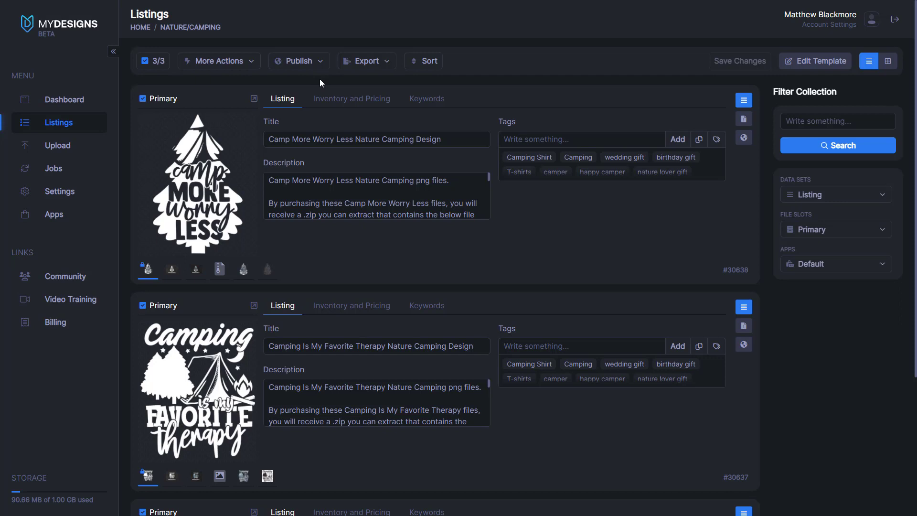
Start a Digital publish to Etsy and select the Primary, ZIP File, Pattern Overlay and Color Overlay files to sell
{"action": "left_click", "coordinate": [310, 64]}
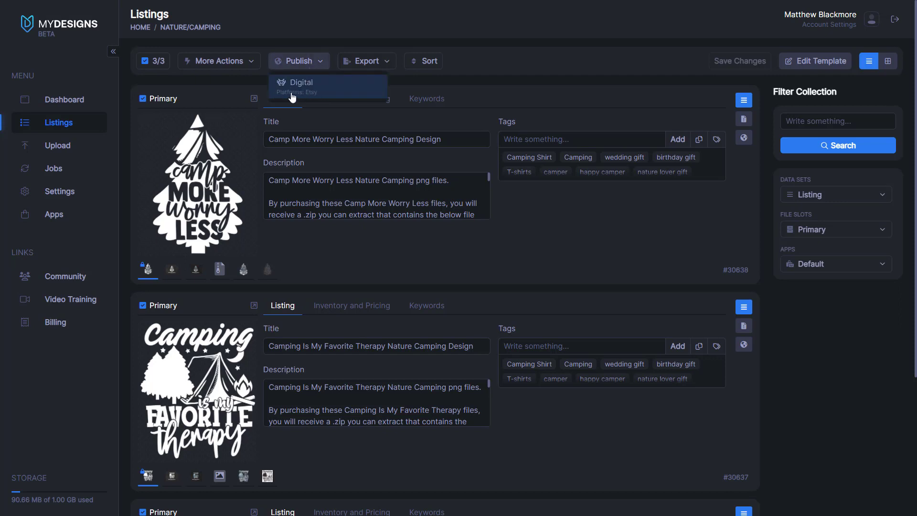
{"action": "left_click", "coordinate": [308, 94]}
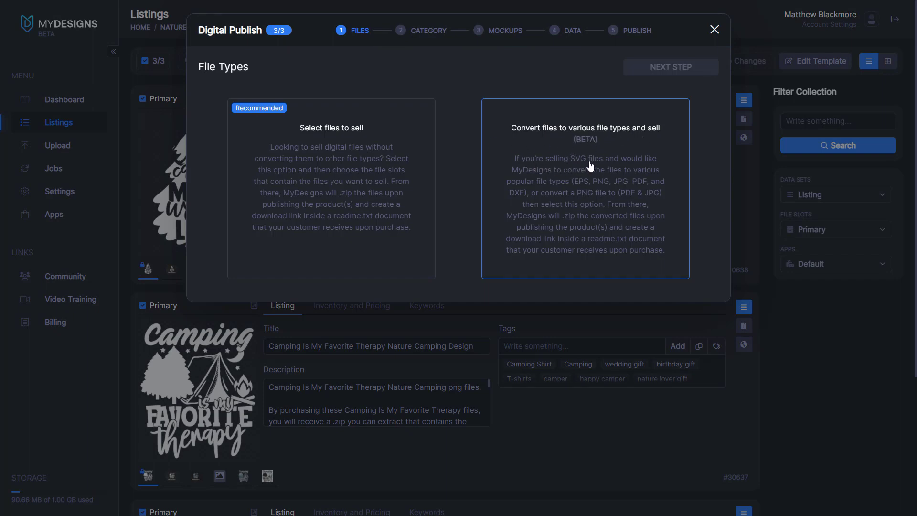
{"action": "left_click", "coordinate": [326, 158]}
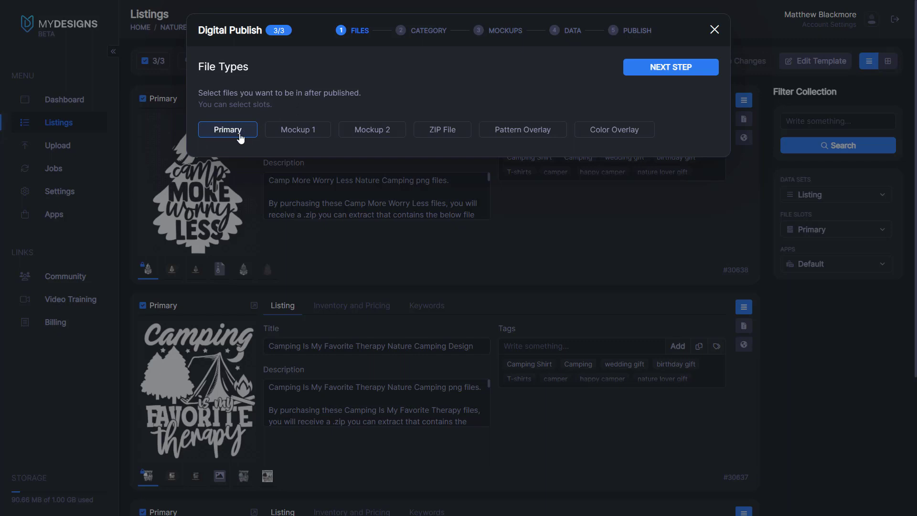
{"action": "left_click", "coordinate": [438, 134]}
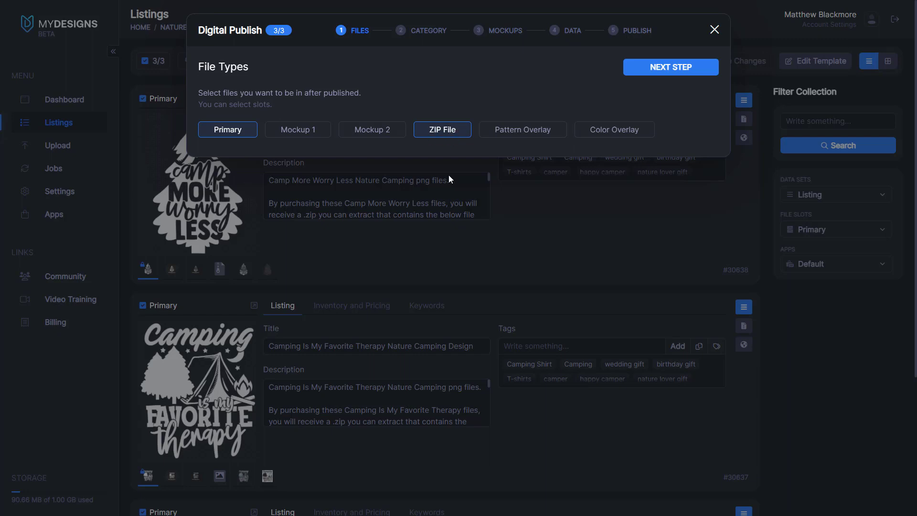
{"action": "left_click", "coordinate": [519, 136]}
{"action": "left_click", "coordinate": [623, 133]}
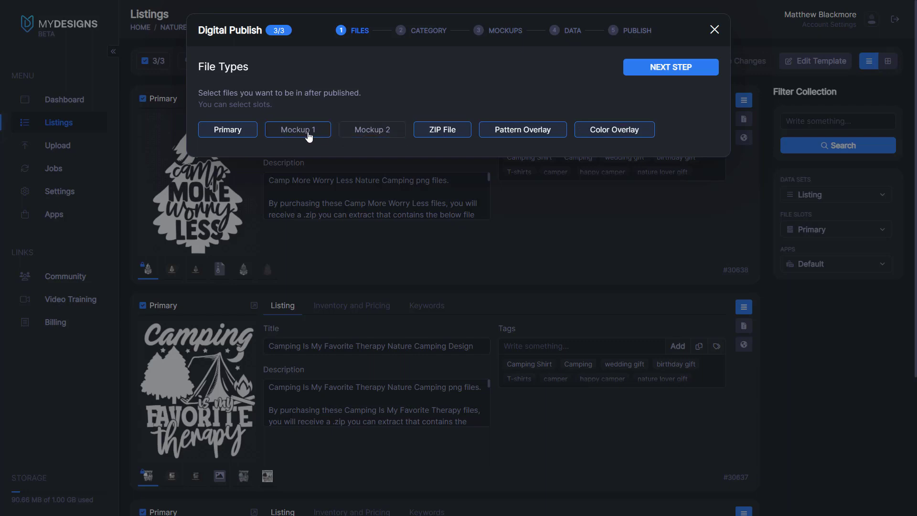
Accept the Art & Collectibles, Drawing & Illustration category and choose Mockup 1 and Mockup 2 for publishing
{"action": "left_click", "coordinate": [680, 71]}
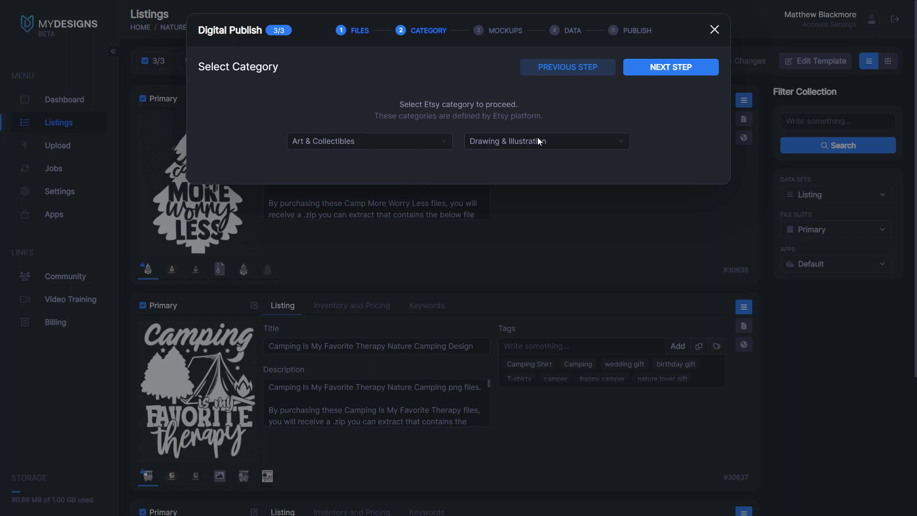
{"action": "left_click", "coordinate": [671, 67]}
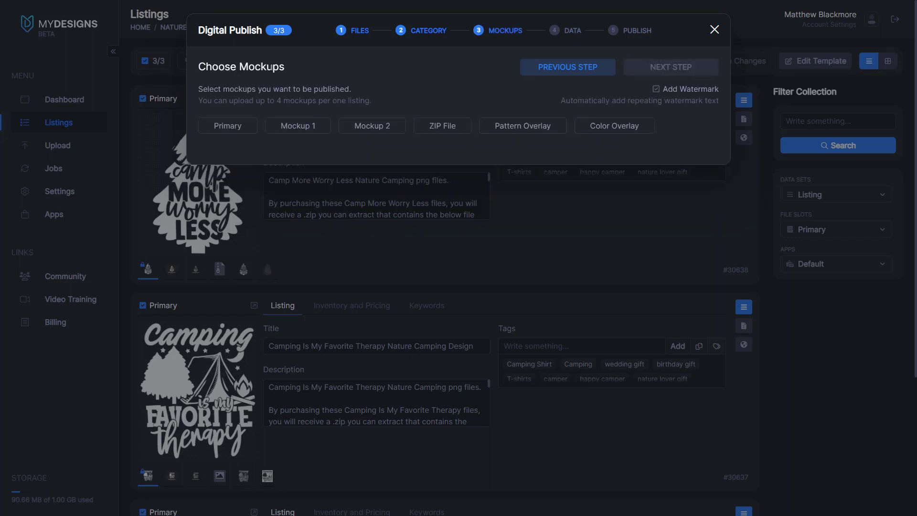
{"action": "left_click", "coordinate": [298, 126]}
{"action": "left_click", "coordinate": [371, 127]}
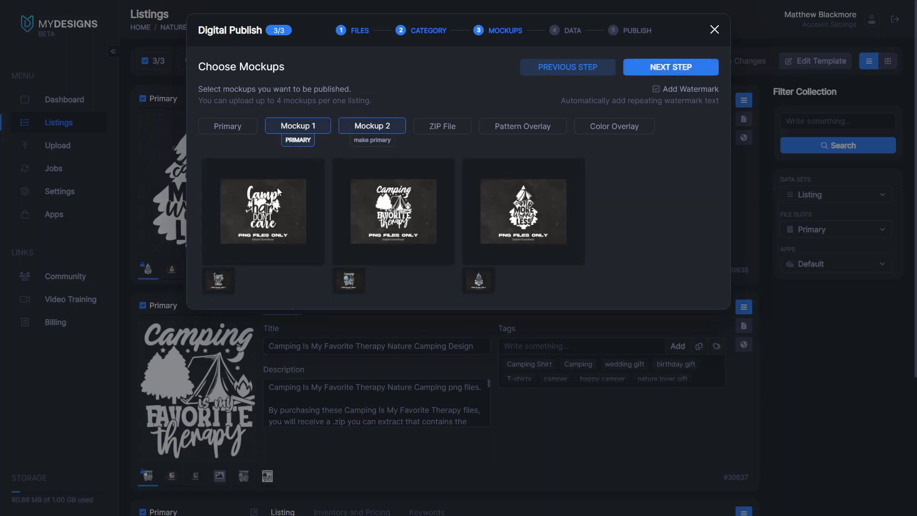
Alternate the primary mockup between Mockup 2 and Mockup 1, ending with Mockup 1 as primary
{"action": "left_click", "coordinate": [377, 147]}
{"action": "left_click", "coordinate": [307, 141]}
{"action": "left_click", "coordinate": [372, 147]}
{"action": "left_click", "coordinate": [296, 141]}
{"action": "left_click", "coordinate": [375, 141]}
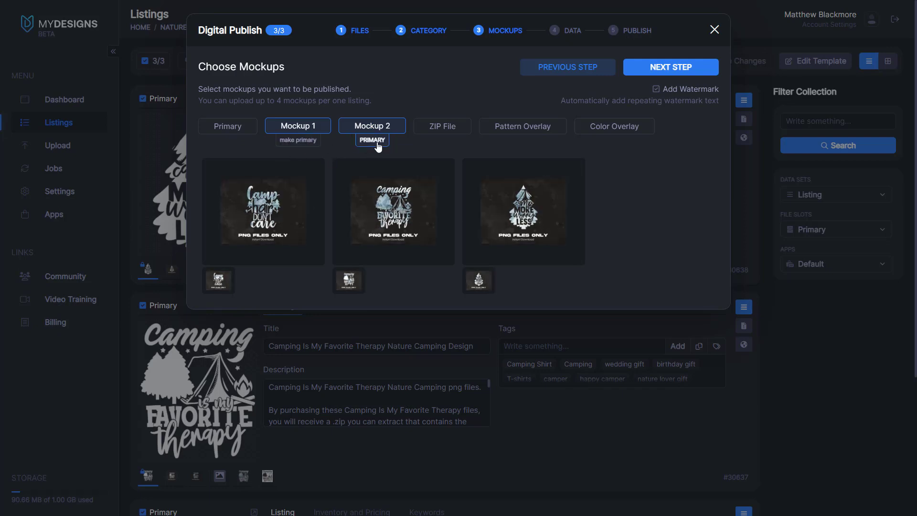
{"action": "left_click", "coordinate": [305, 143]}
{"action": "left_click", "coordinate": [371, 141]}
{"action": "left_click", "coordinate": [317, 142]}
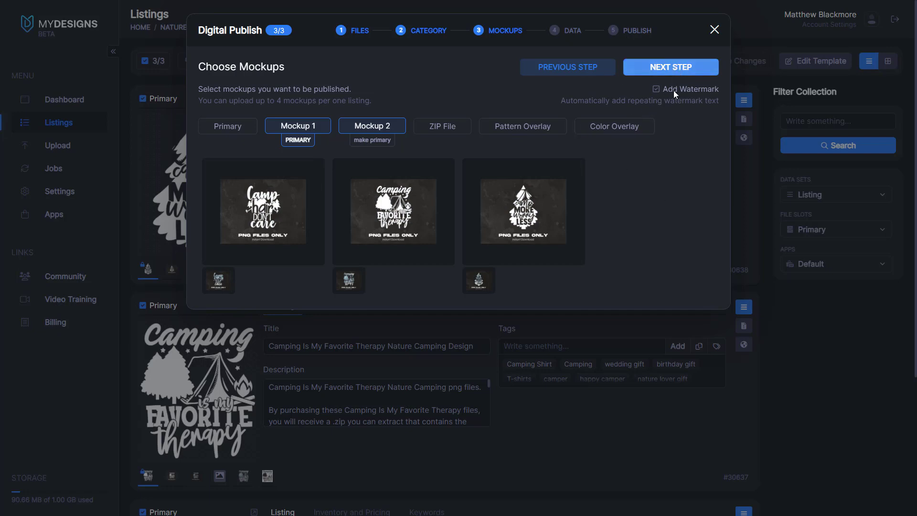
Try adding a text watermark to the mockups and turn the watermark option back off
{"action": "left_click", "coordinate": [656, 90]}
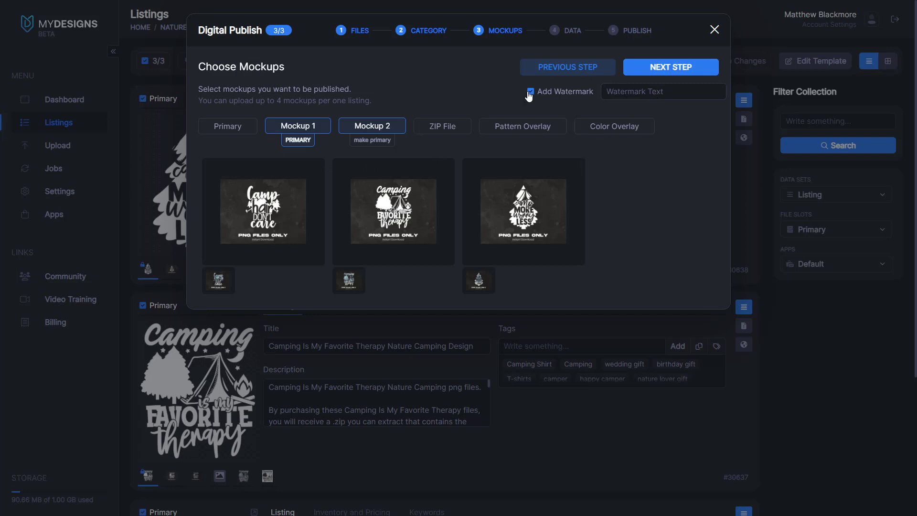
{"action": "left_click", "coordinate": [666, 93]}
{"action": "left_click", "coordinate": [530, 91]}
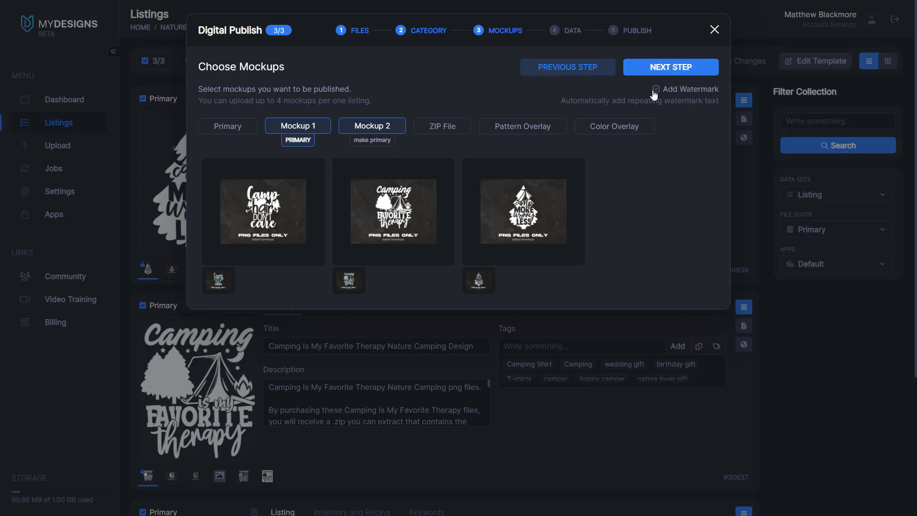
{"action": "left_click", "coordinate": [653, 91]}
{"action": "type", "text": "Cher"}
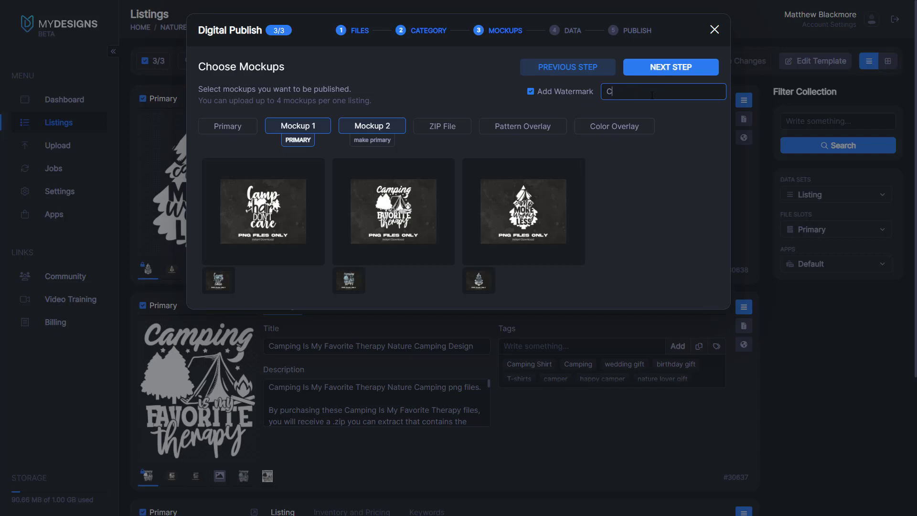
{"action": "key", "text": "BackSpace"}
{"action": "left_click", "coordinate": [531, 91]}
Proceed to the publish data and map the title, description and tags to the Title, Description and Tags listing fields
{"action": "left_click", "coordinate": [667, 68]}
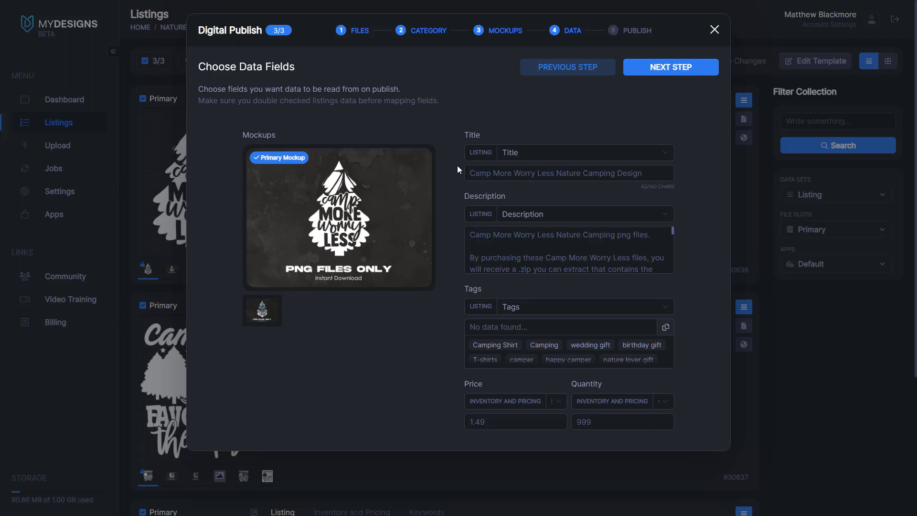
{"action": "left_click", "coordinate": [521, 151]}
{"action": "left_click", "coordinate": [524, 177]}
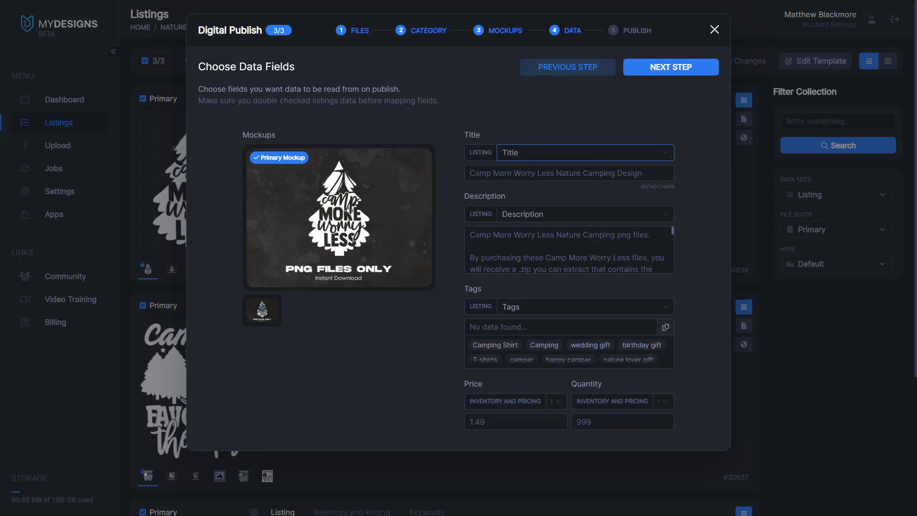
{"action": "left_click", "coordinate": [571, 214]}
{"action": "left_click", "coordinate": [532, 247]}
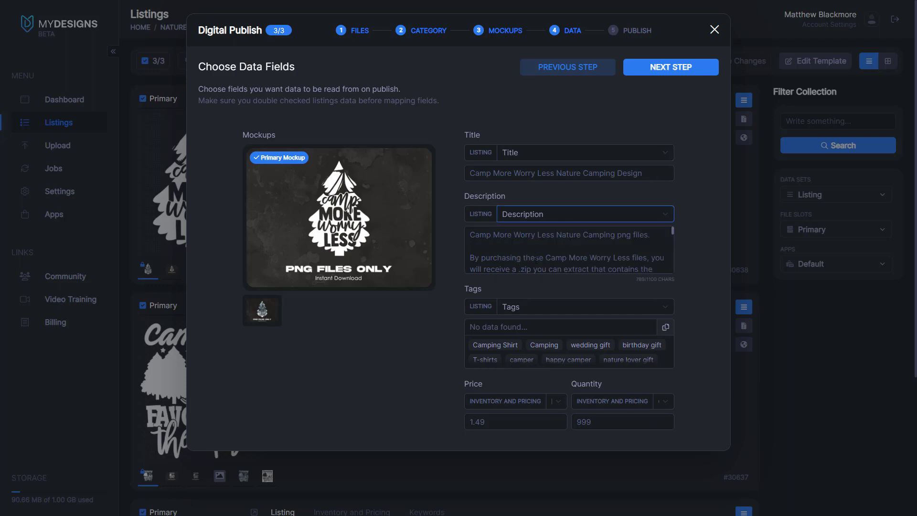
{"action": "left_click", "coordinate": [521, 306]}
{"action": "left_click", "coordinate": [519, 329]}
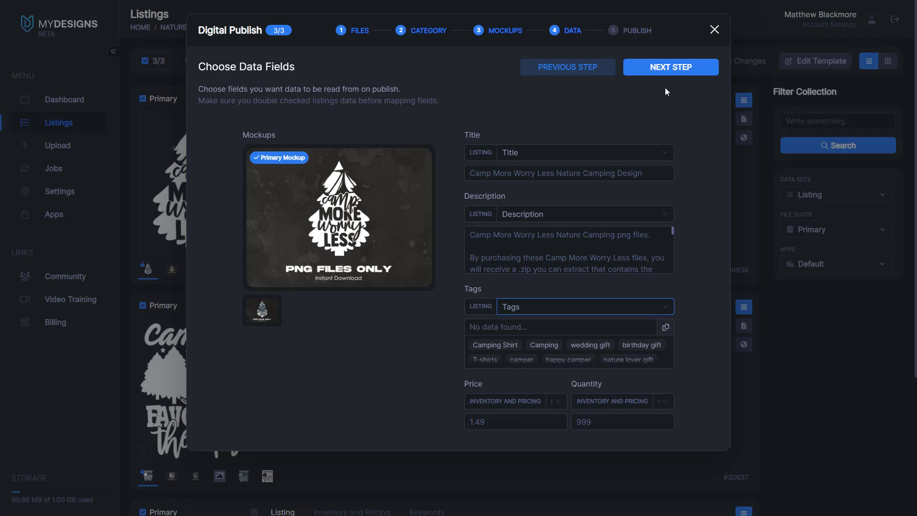
Select MDSVGShop as the shop, review the listing previews and publish all three listings as Etsy drafts
{"action": "left_click", "coordinate": [664, 68]}
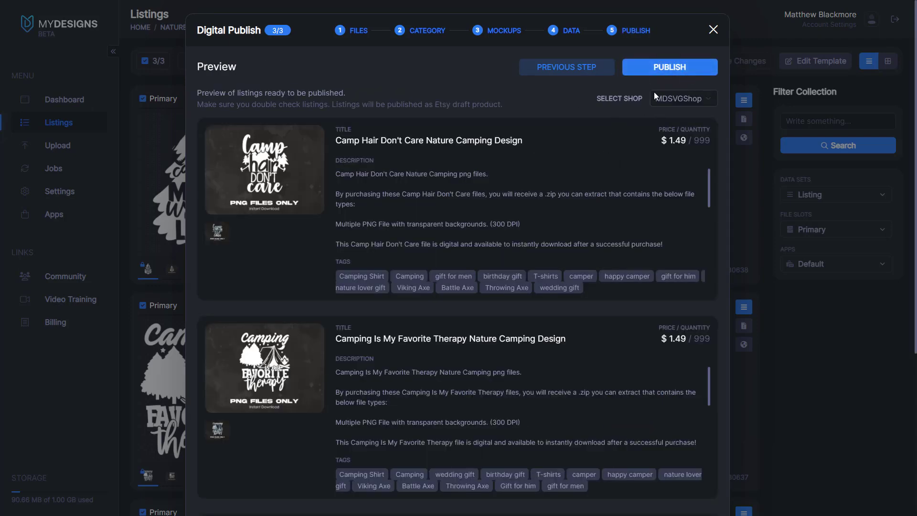
{"action": "left_click", "coordinate": [699, 99]}
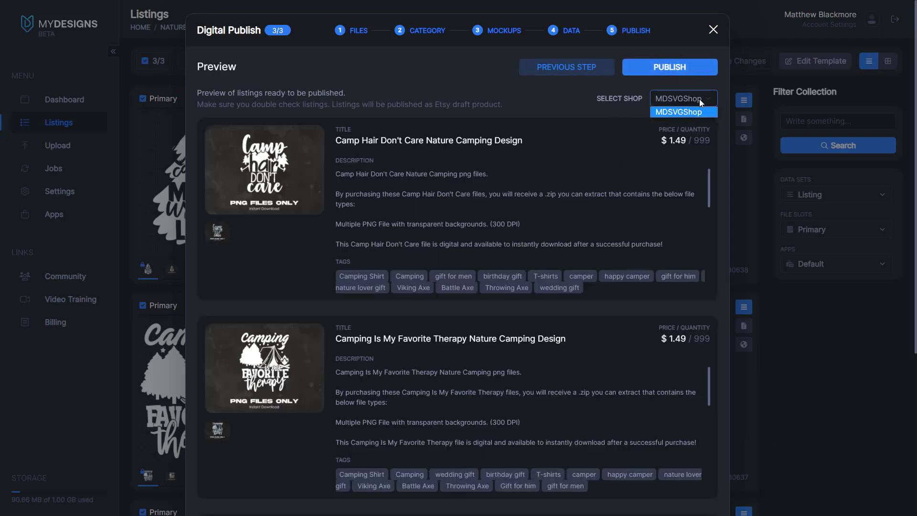
{"action": "left_click", "coordinate": [674, 111]}
{"action": "scroll", "coordinate": [487, 229], "scroll_direction": "down", "scroll_amount": 5}
{"action": "scroll", "coordinate": [489, 294], "scroll_direction": "up", "scroll_amount": 5}
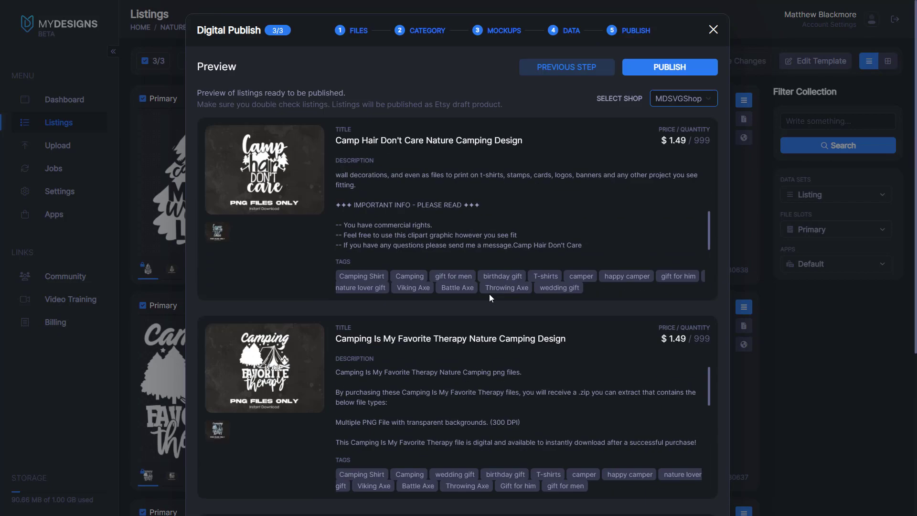
{"action": "scroll", "coordinate": [501, 215], "scroll_direction": "up", "scroll_amount": 4}
{"action": "left_click", "coordinate": [659, 69]}
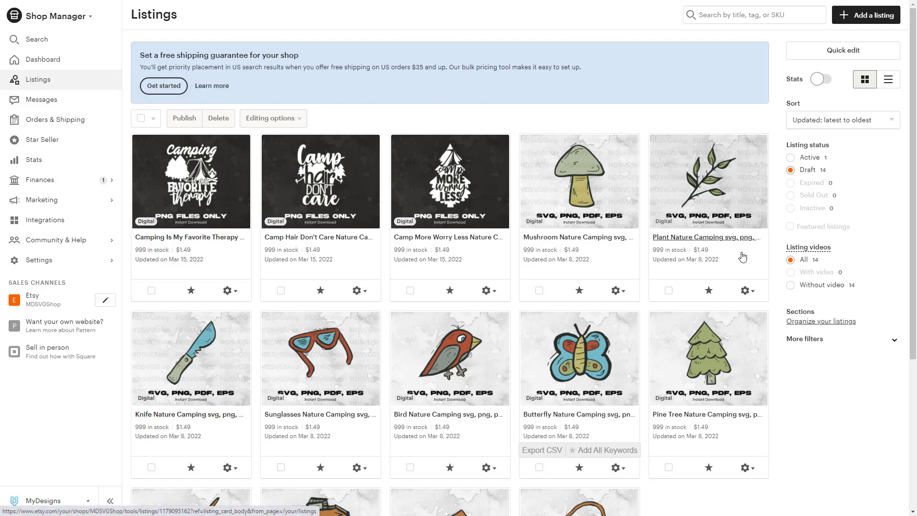
Switch to Etsy Shop Manager, select the three PNG camping drafts and try publishing them, cancelling at the fee confirmation
{"action": "scroll", "coordinate": [447, 453], "scroll_direction": "down", "scroll_amount": 2}
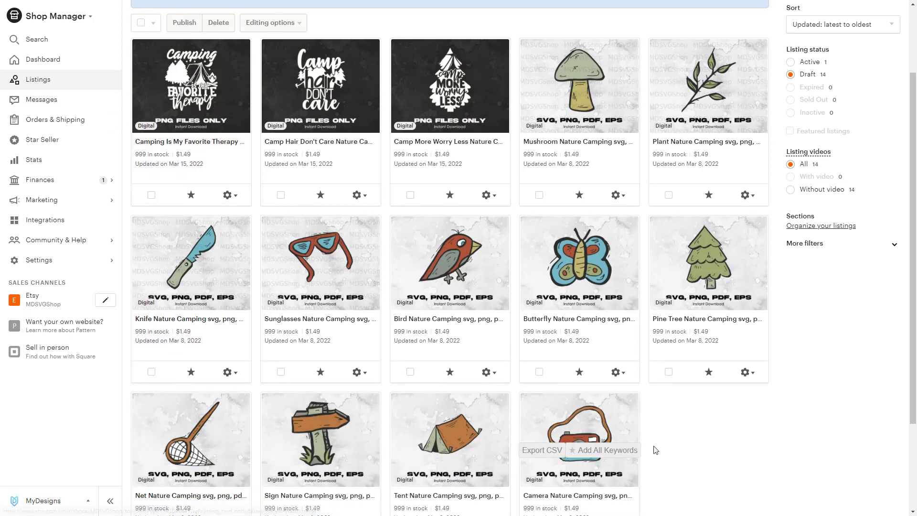
{"action": "scroll", "coordinate": [289, 191], "scroll_direction": "up", "scroll_amount": 2}
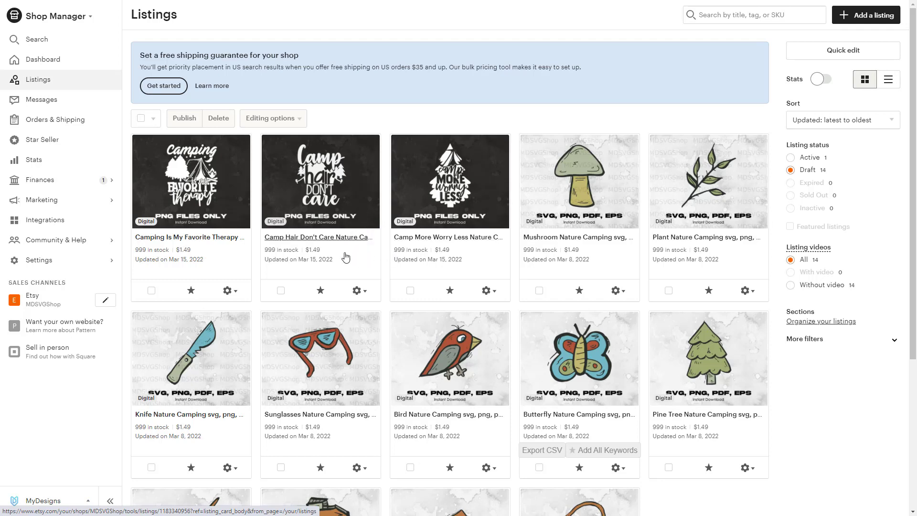
{"action": "left_click", "coordinate": [152, 290]}
{"action": "left_click", "coordinate": [281, 290]}
{"action": "left_click", "coordinate": [410, 290]}
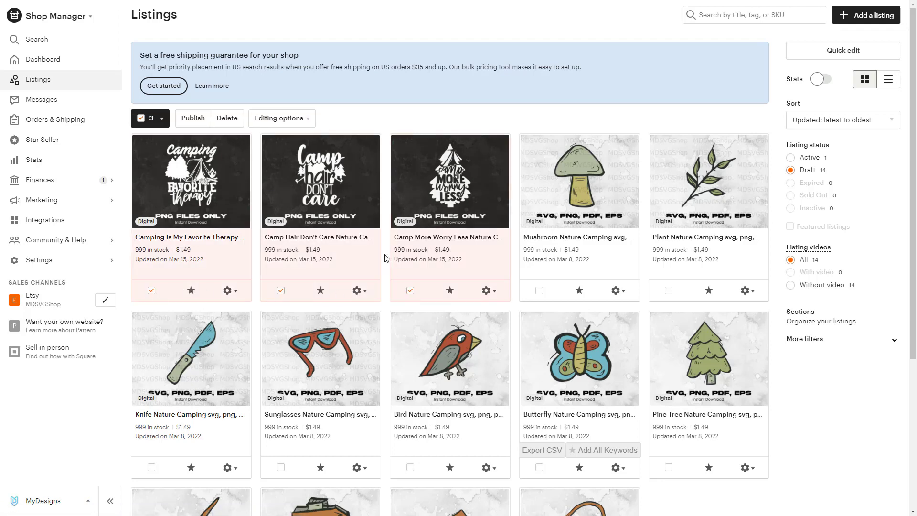
{"action": "left_click", "coordinate": [194, 119]}
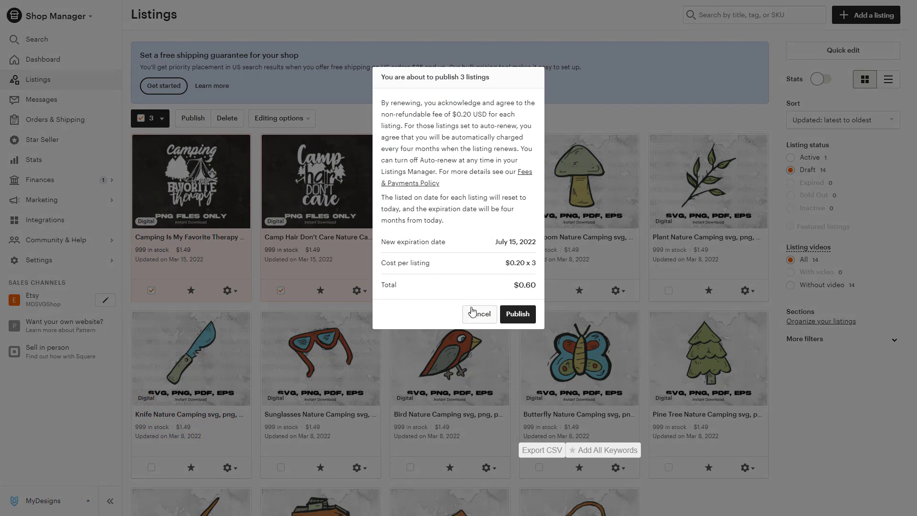
{"action": "left_click", "coordinate": [486, 315]}
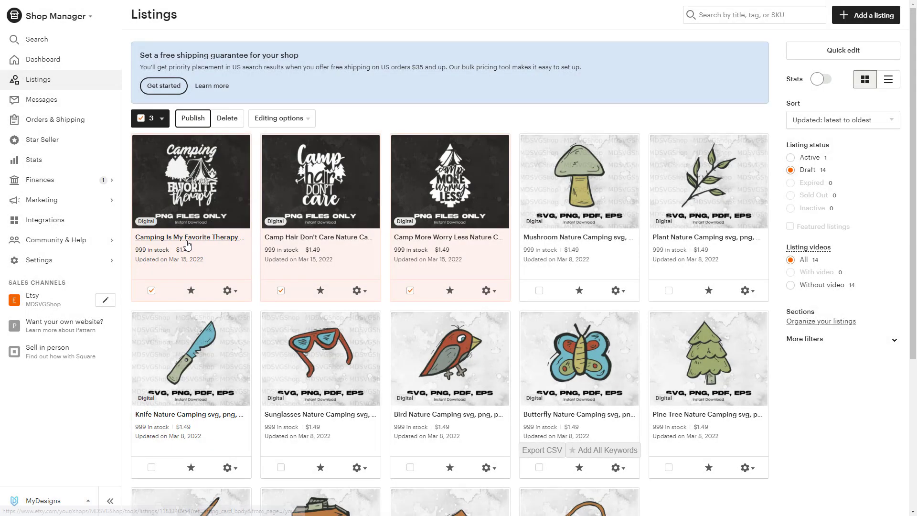
Open the Camping Is My Favorite Therapy draft and inspect its second photo at full size
{"action": "left_click", "coordinate": [190, 239]}
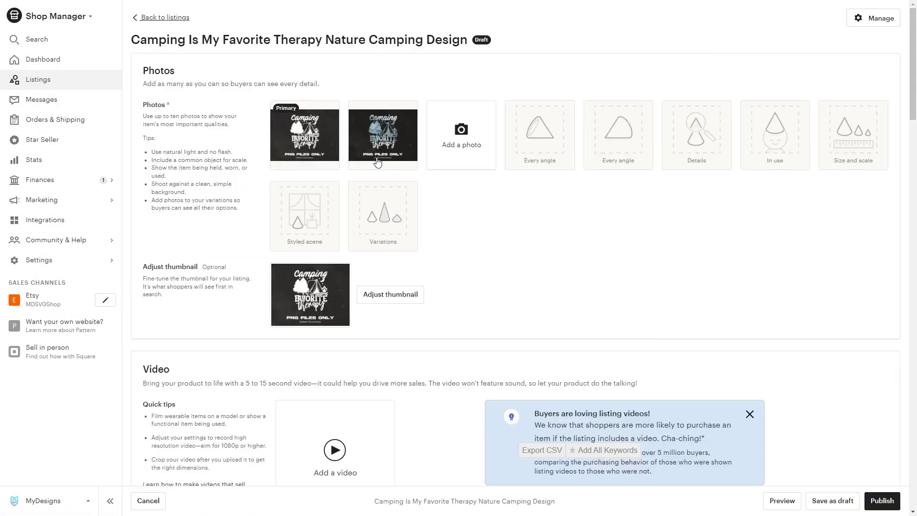
{"action": "left_click", "coordinate": [385, 126]}
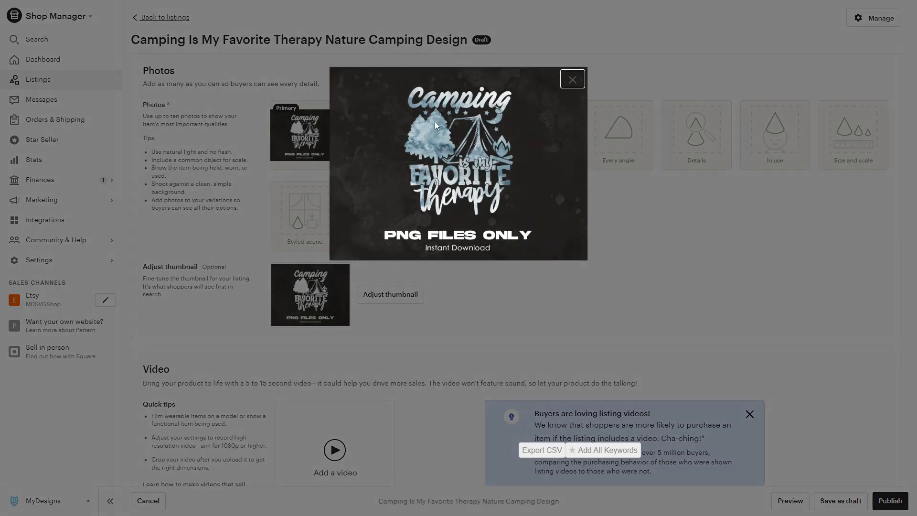
{"action": "left_click", "coordinate": [572, 79]}
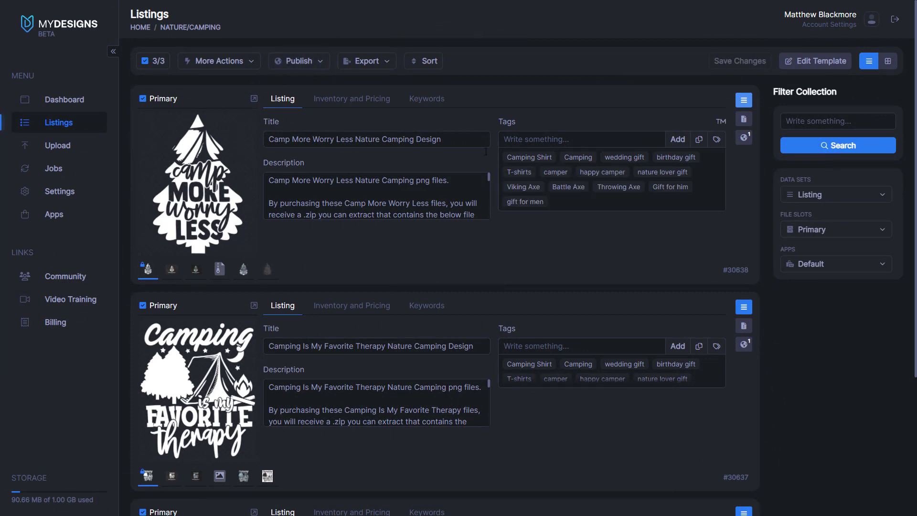
Switch to MyDesigns, download the Camp More Worry Less publication's ZIP and open the 1. Camping Zip folder inside it
{"action": "left_click", "coordinate": [744, 139]}
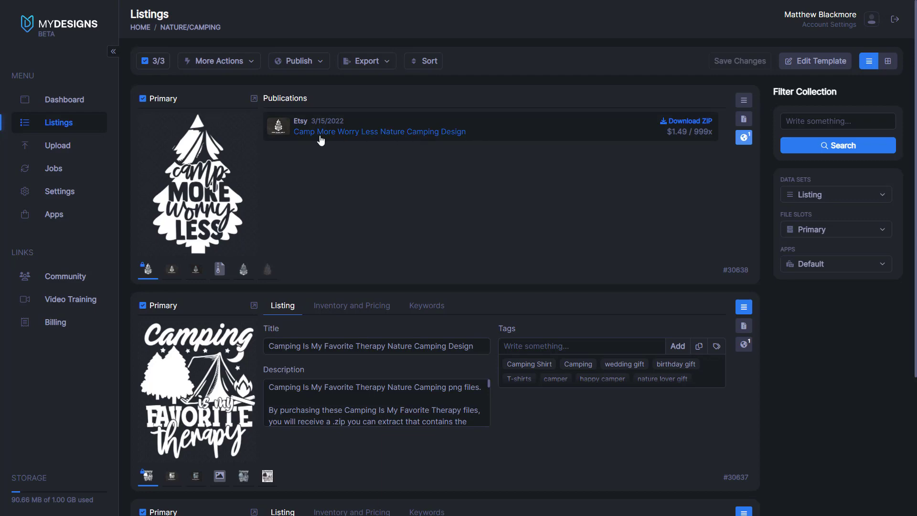
{"action": "left_click", "coordinate": [705, 124]}
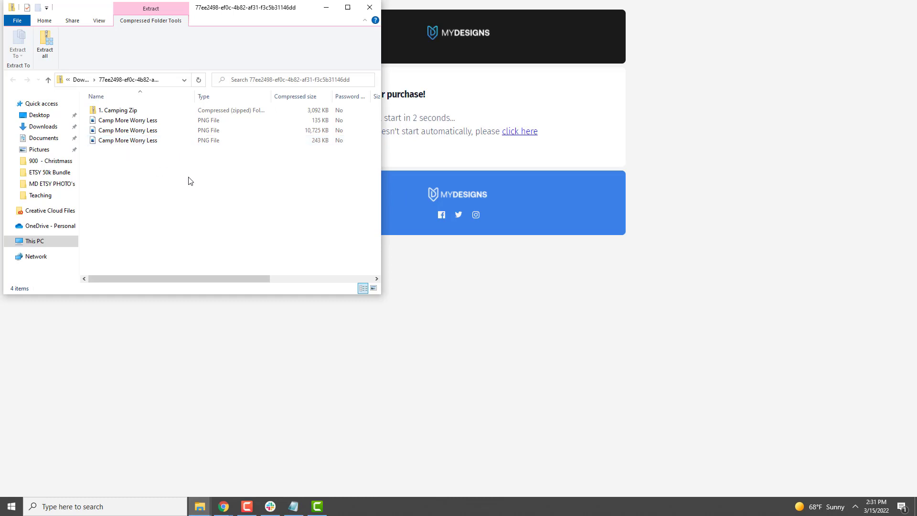
{"action": "mouse_move", "coordinate": [163, 169]}
{"action": "left_mouse_down"}
{"action": "mouse_move", "coordinate": [139, 123]}
{"action": "mouse_move", "coordinate": [153, 170]}
{"action": "left_mouse_up"}
{"action": "left_click", "coordinate": [110, 113]}
{"action": "double_click", "coordinate": [120, 112]}
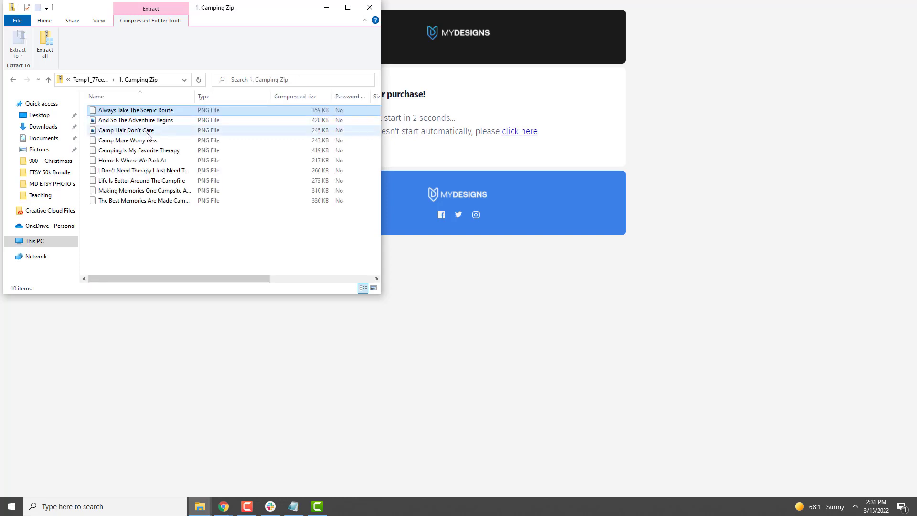